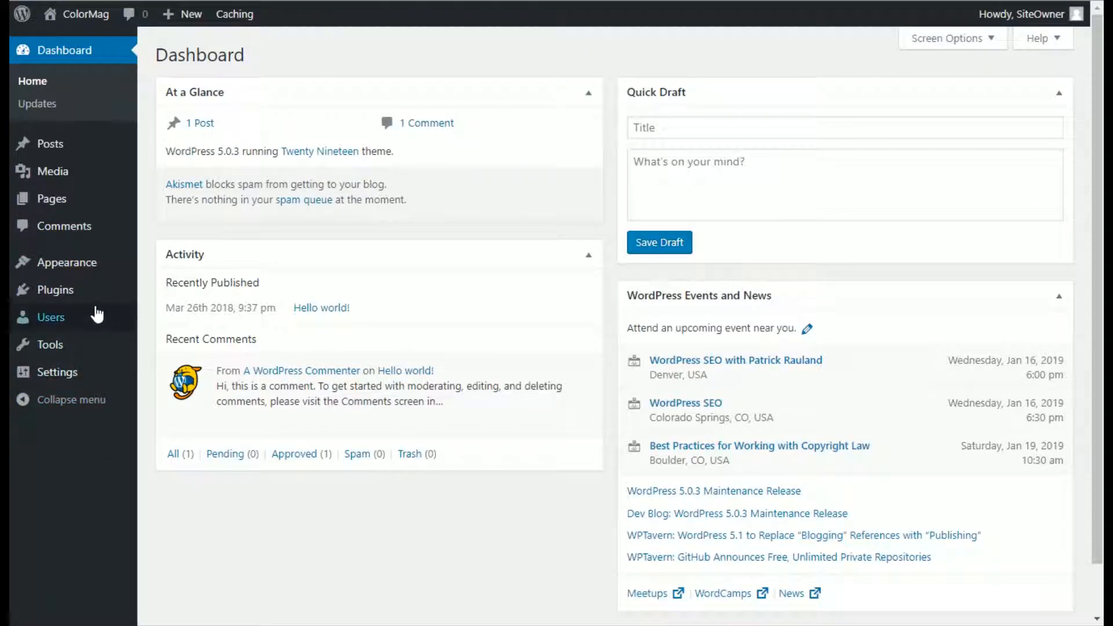
Open the installed themes page and start adding a new theme
{"action": "mouse_move", "coordinate": [91, 267]}
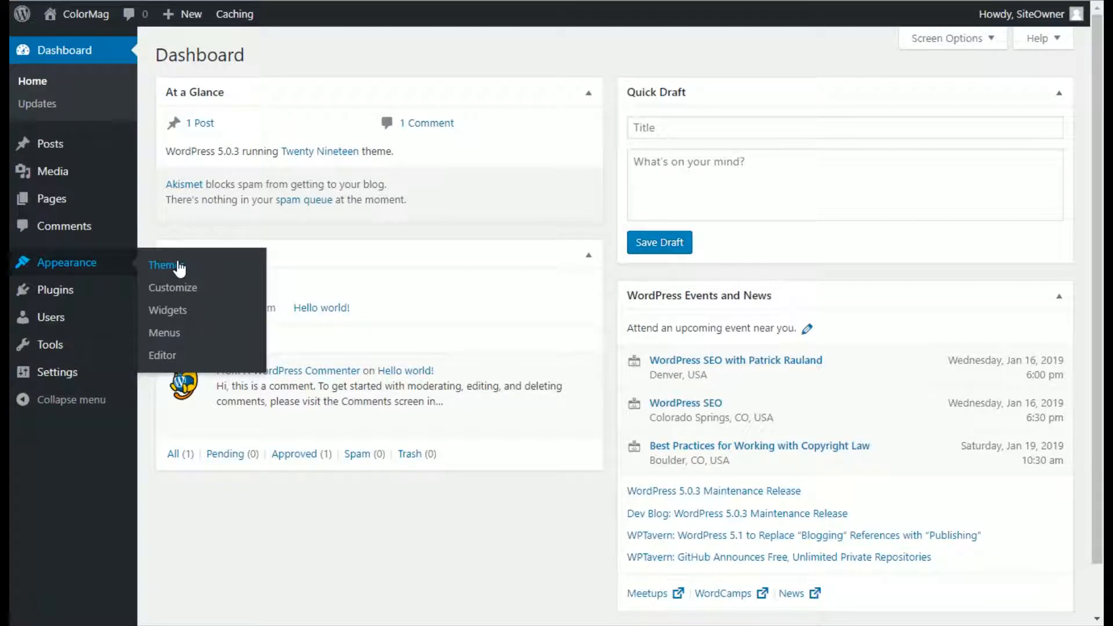
{"action": "left_click", "coordinate": [179, 268]}
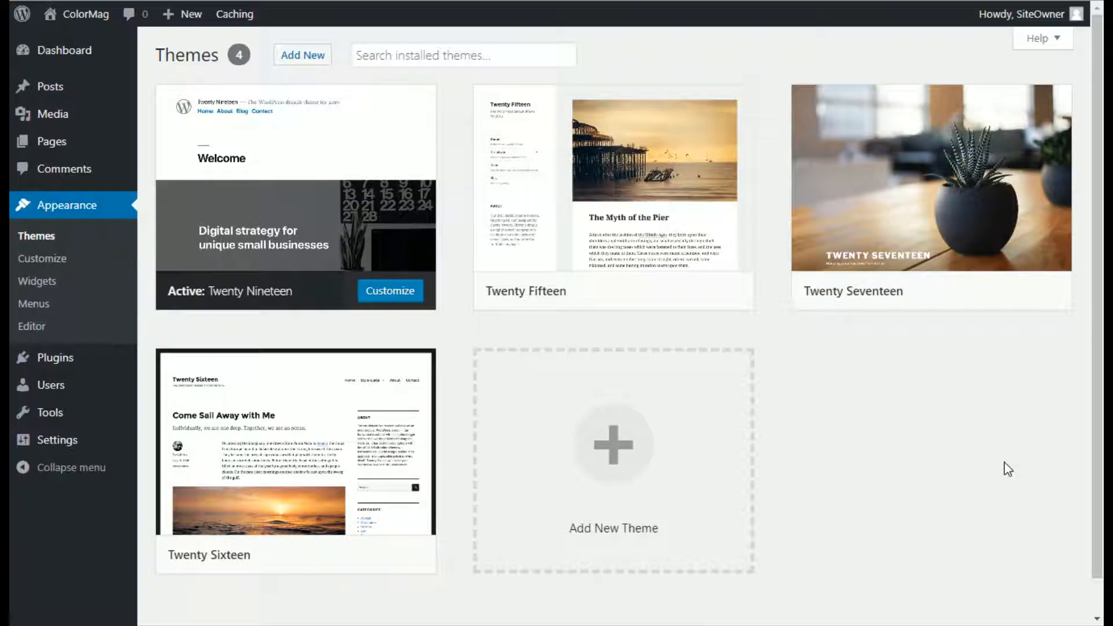
{"action": "left_click", "coordinate": [299, 57]}
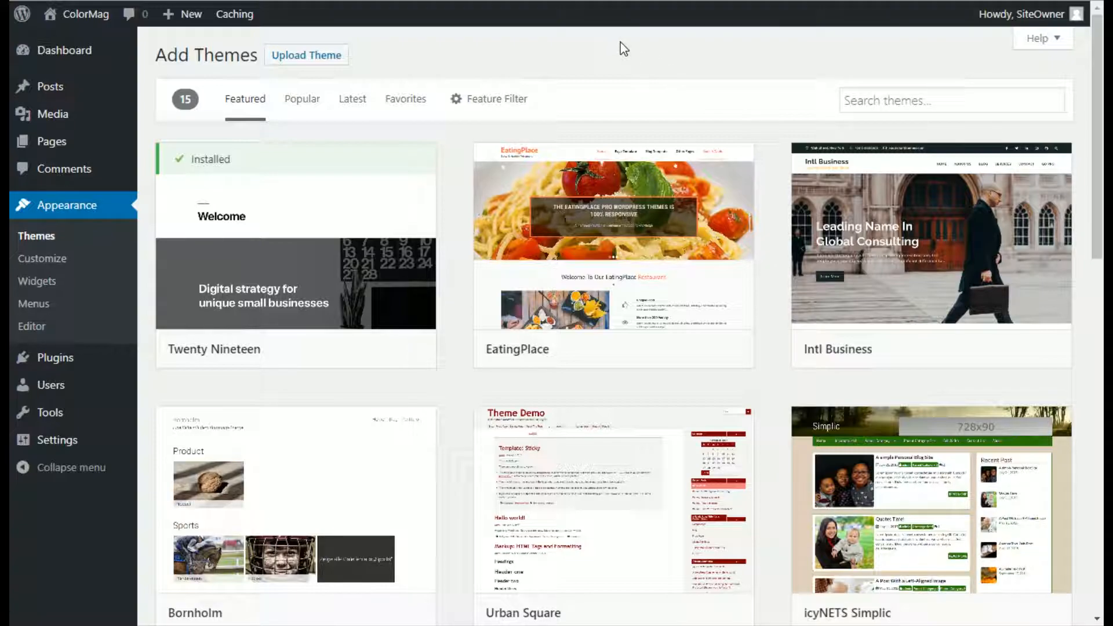
Browse the popular, latest and favorite theme listings in the theme directory
{"action": "left_click", "coordinate": [314, 104]}
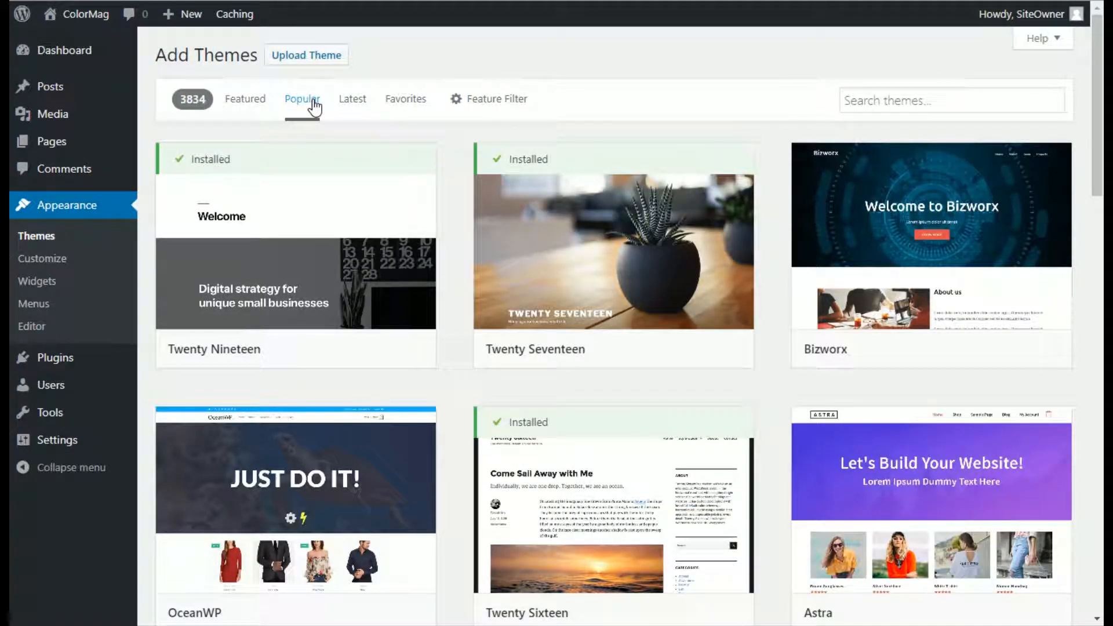
{"action": "left_click", "coordinate": [357, 103]}
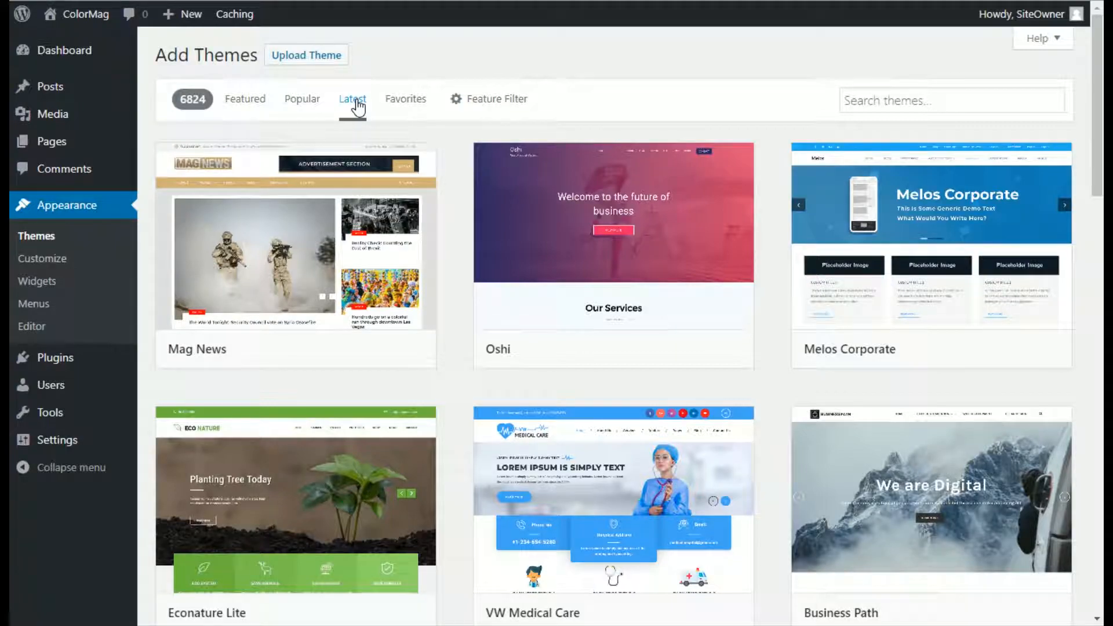
{"action": "left_click", "coordinate": [405, 103]}
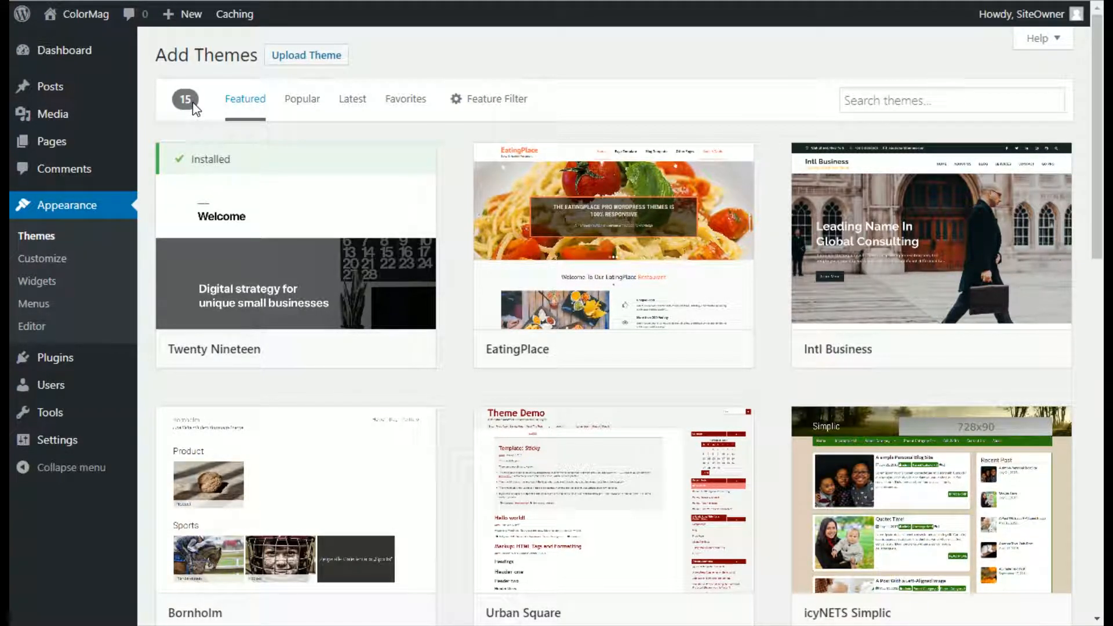
{"action": "left_click", "coordinate": [311, 115]}
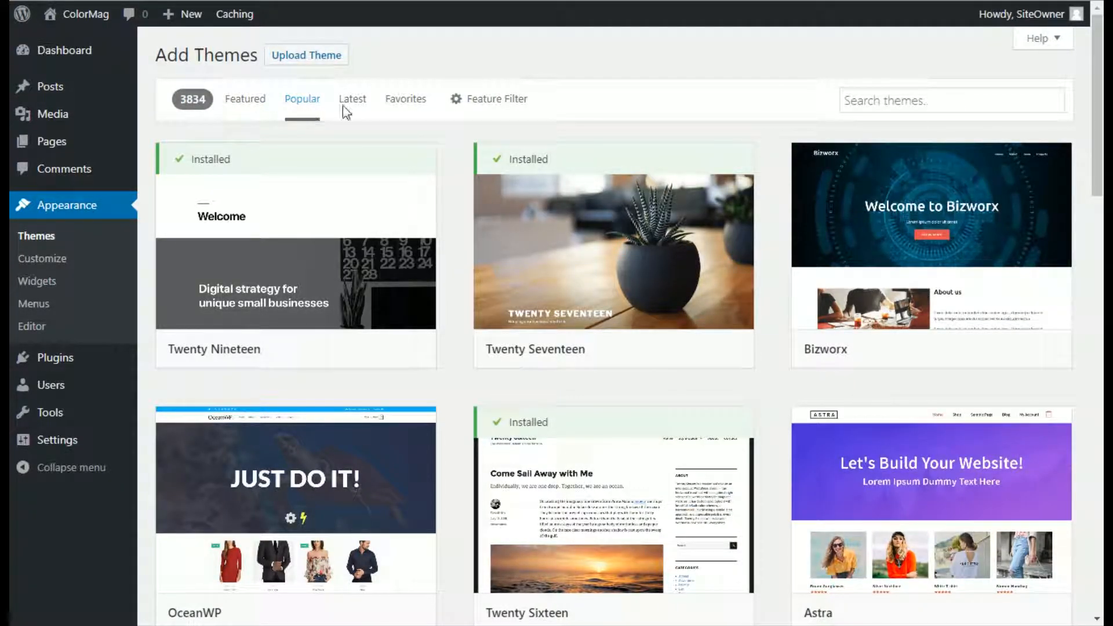
{"action": "left_click", "coordinate": [365, 109]}
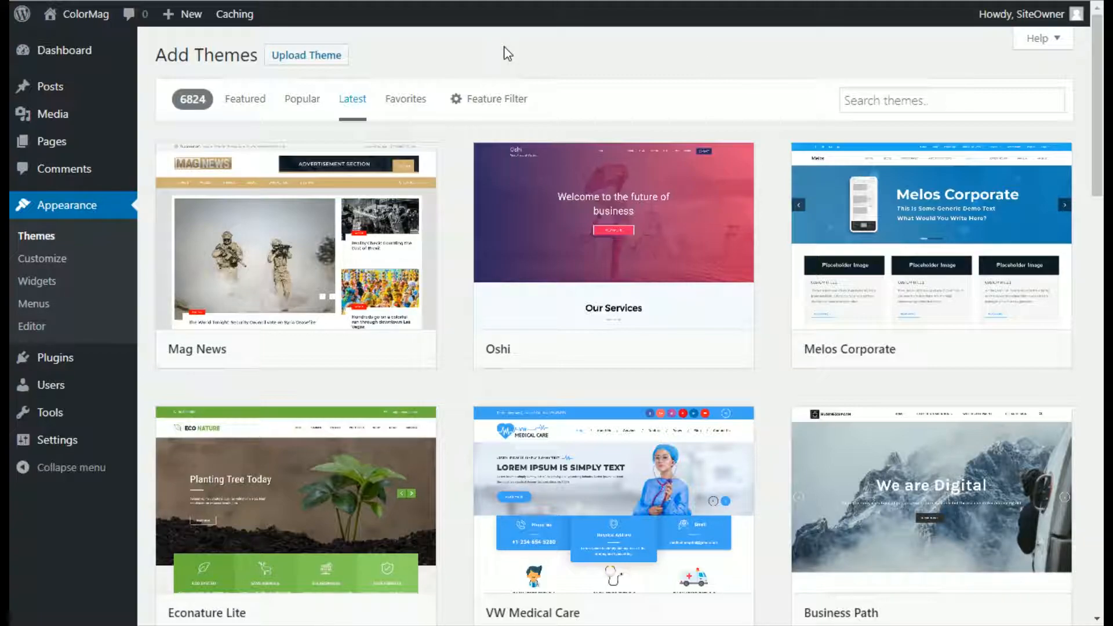
Filter the themes by Custom Header, Sticky Post and Two Columns, and look through the matching themes
{"action": "left_click", "coordinate": [493, 109]}
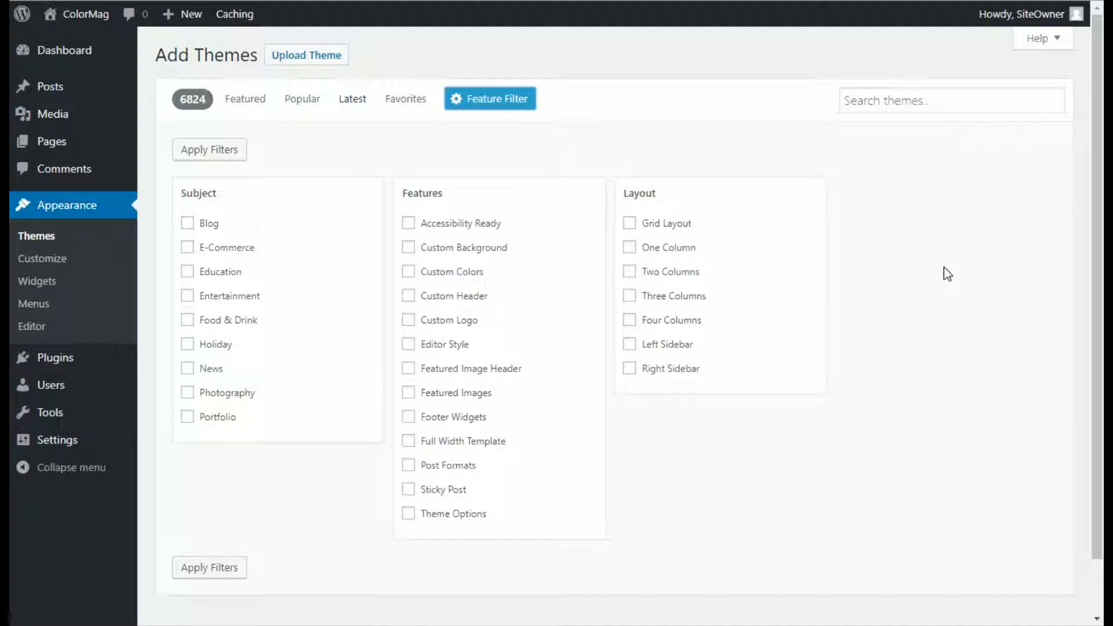
{"action": "left_click", "coordinate": [409, 296]}
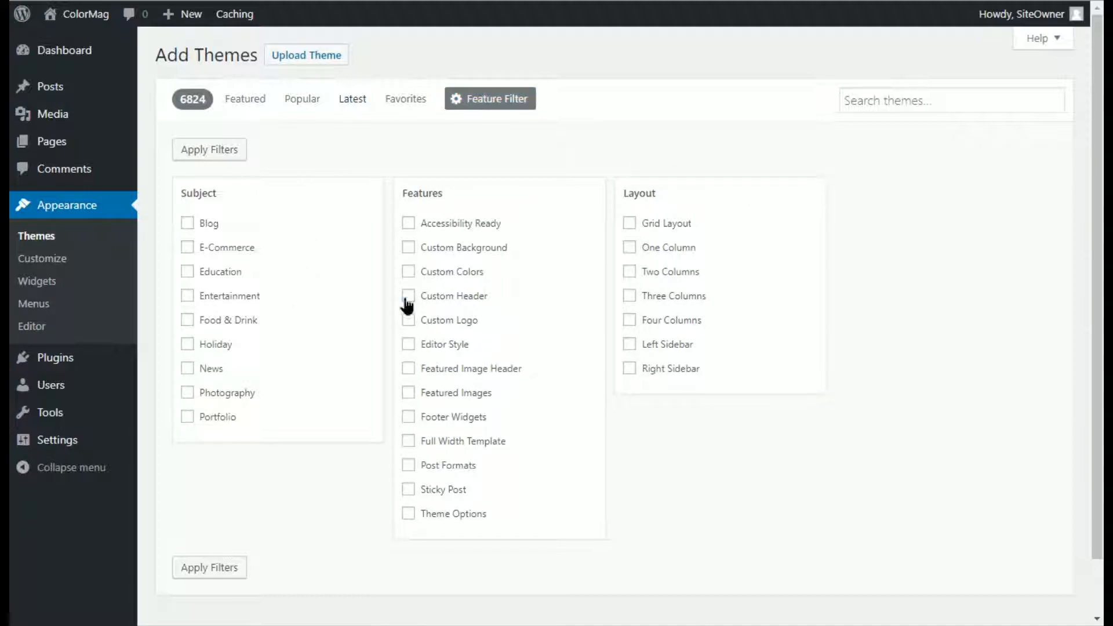
{"action": "left_click", "coordinate": [409, 490]}
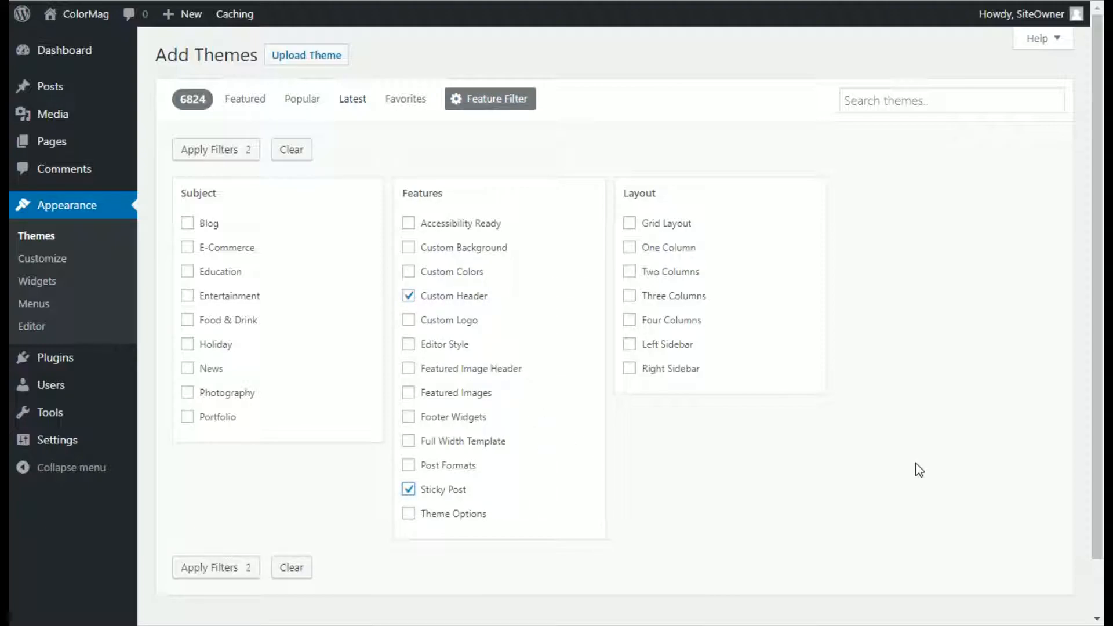
{"action": "left_click", "coordinate": [634, 272]}
{"action": "left_click", "coordinate": [215, 152]}
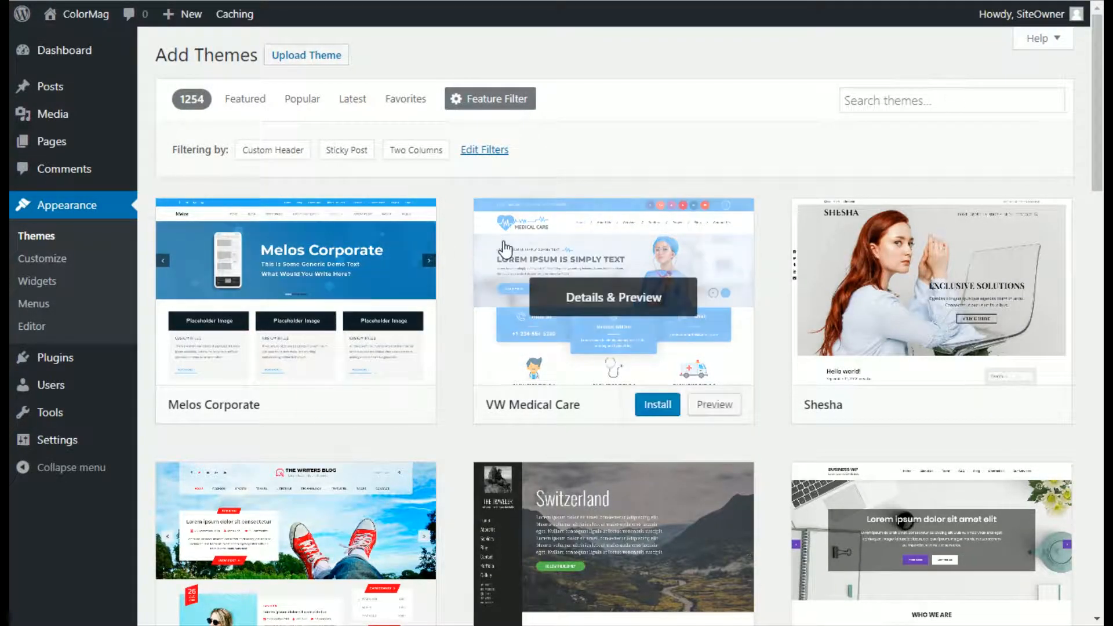
{"action": "scroll", "coordinate": [504, 248], "scroll_direction": "down", "scroll_amount": 6}
{"action": "scroll", "coordinate": [505, 248], "scroll_direction": "down", "scroll_amount": 7}
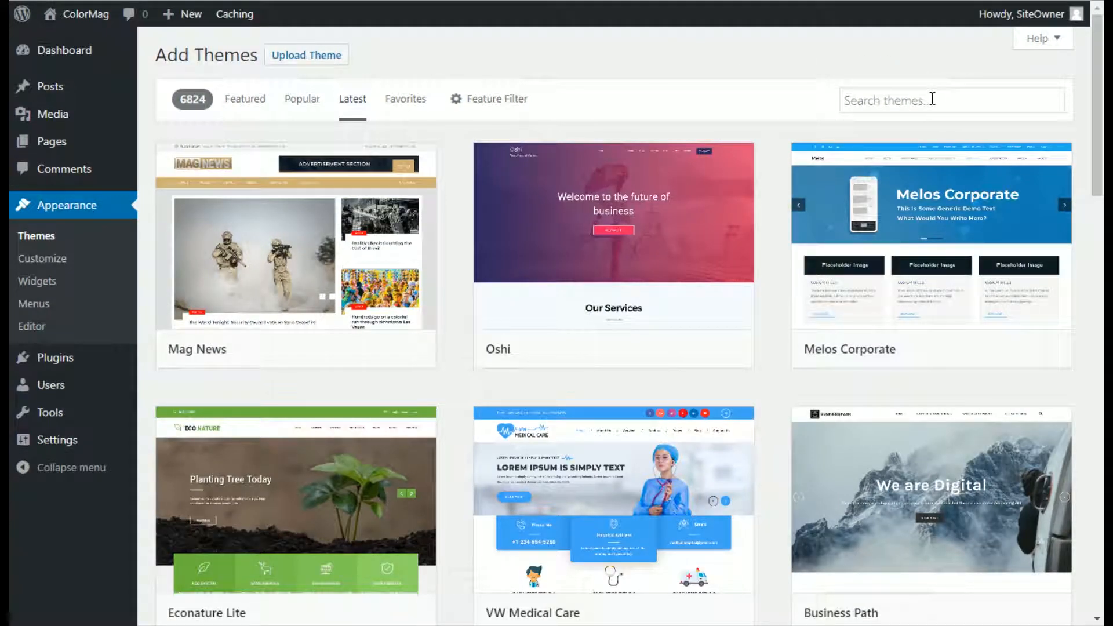
Search the theme directory for "food", preview the Foodica theme and close the preview
{"action": "left_click", "coordinate": [908, 95]}
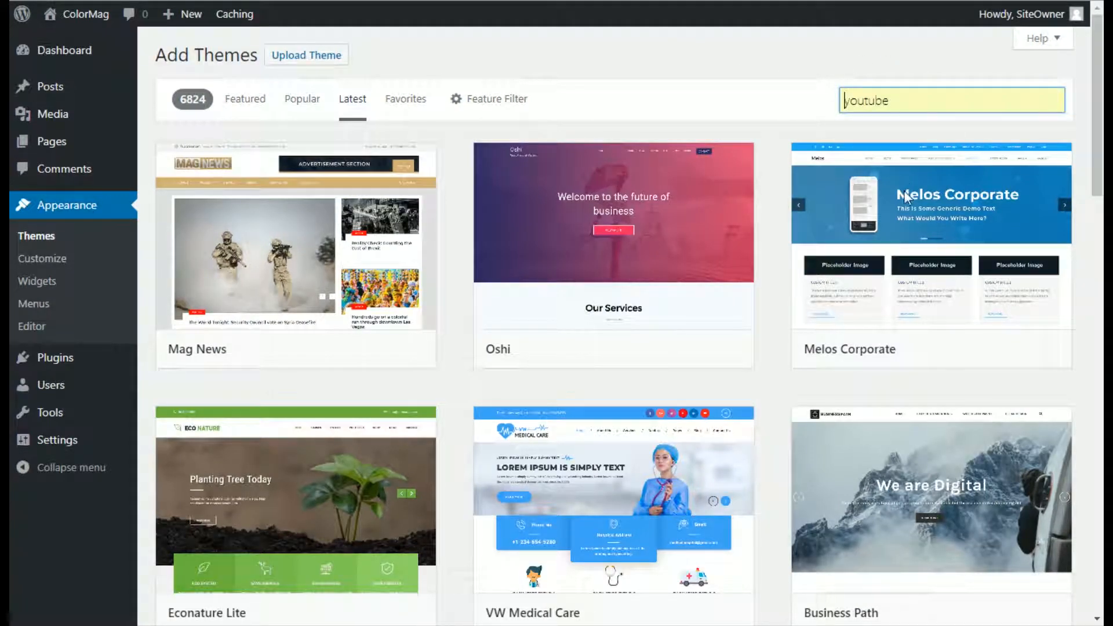
{"action": "left_click", "coordinate": [900, 222]}
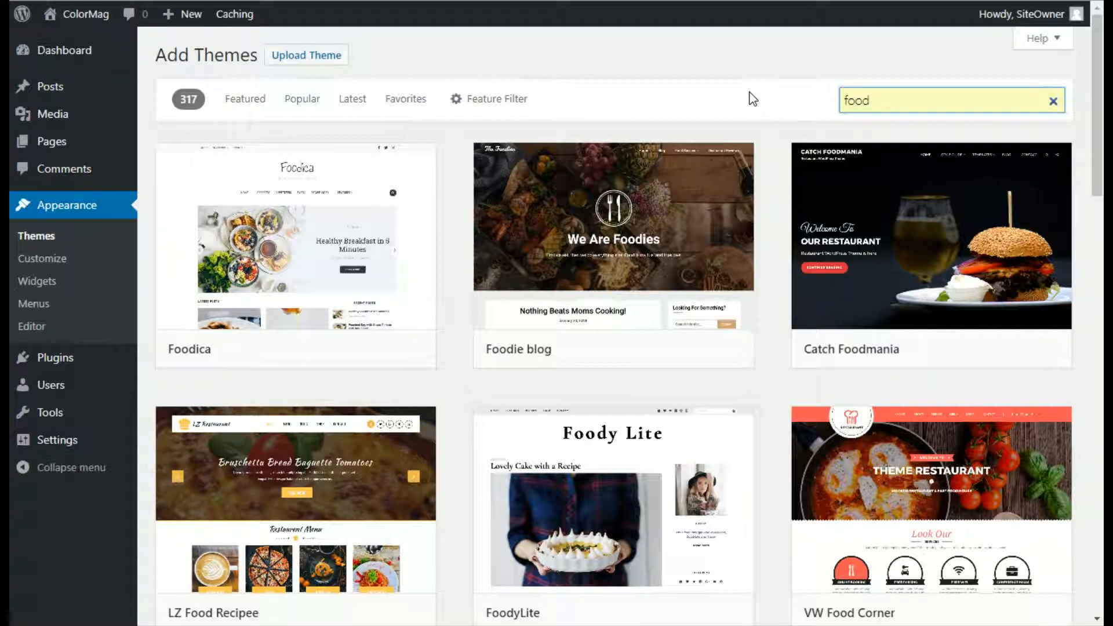
{"action": "mouse_move", "coordinate": [331, 250]}
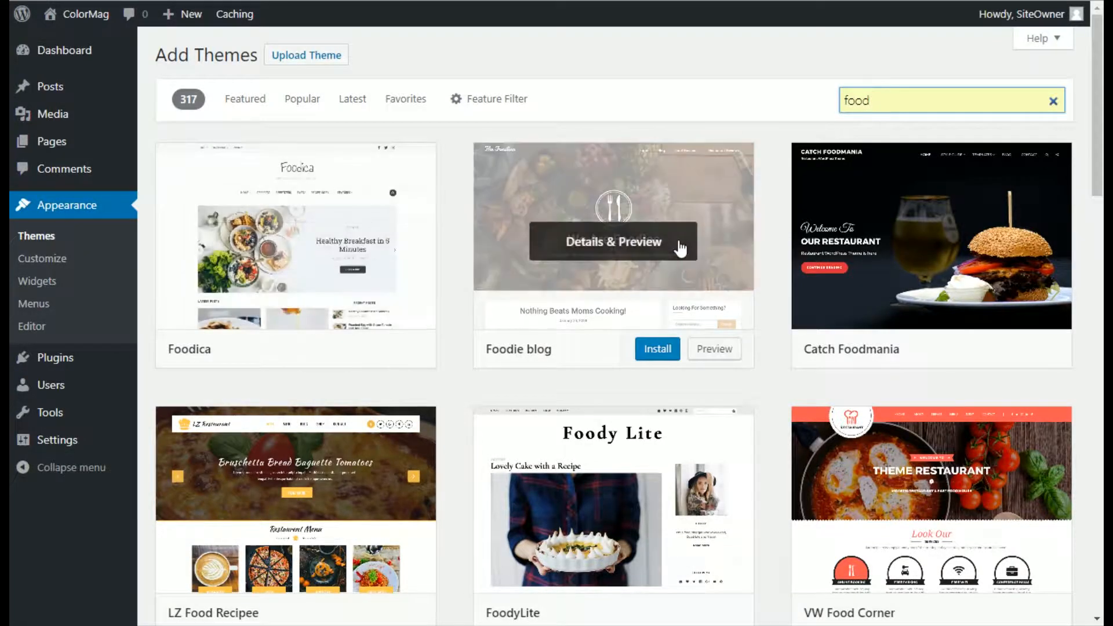
{"action": "mouse_move", "coordinate": [854, 242]}
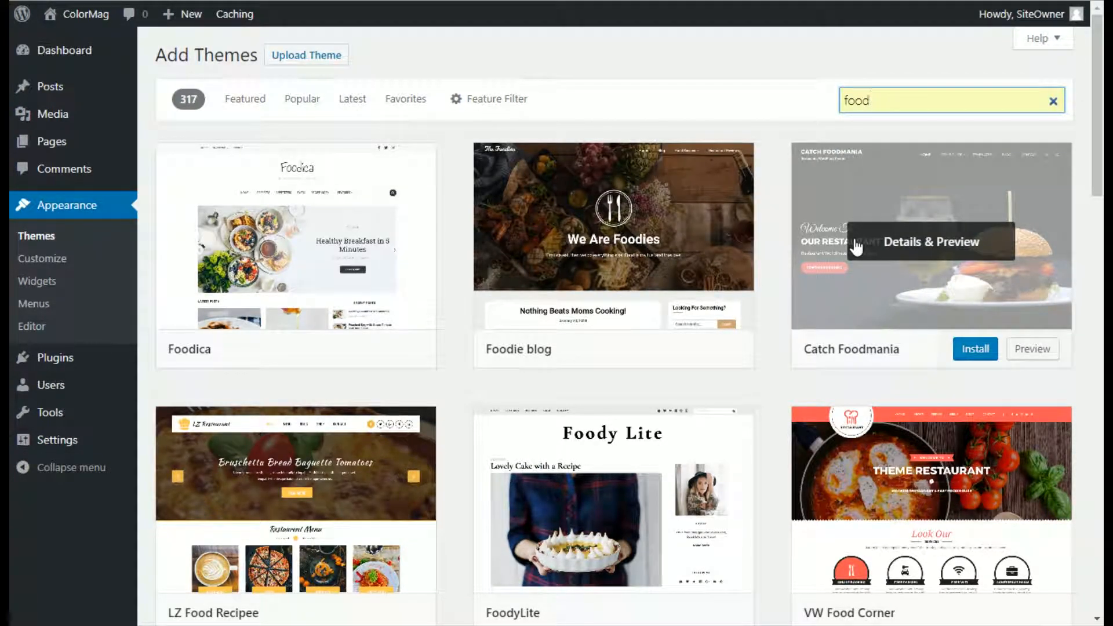
{"action": "mouse_move", "coordinate": [270, 243]}
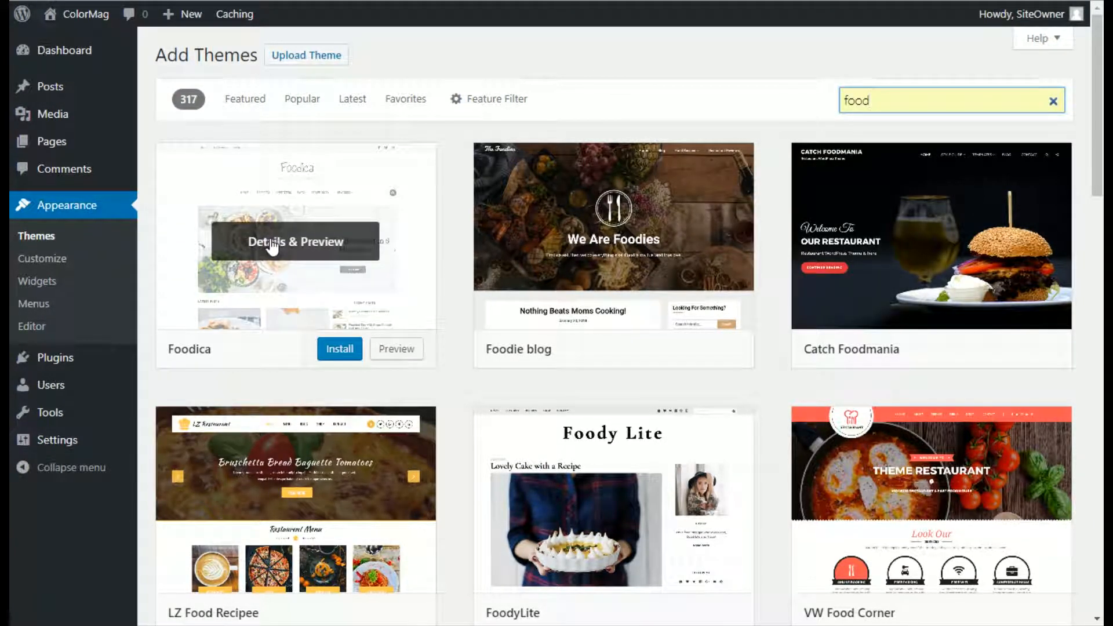
{"action": "left_click", "coordinate": [270, 244]}
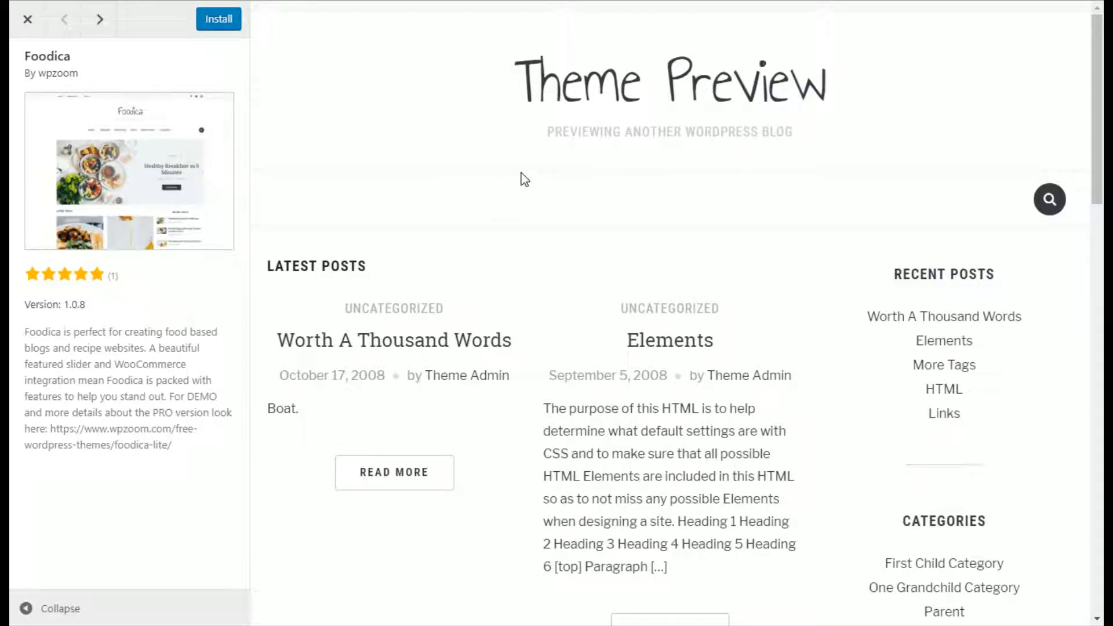
{"action": "key", "text": "Escape"}
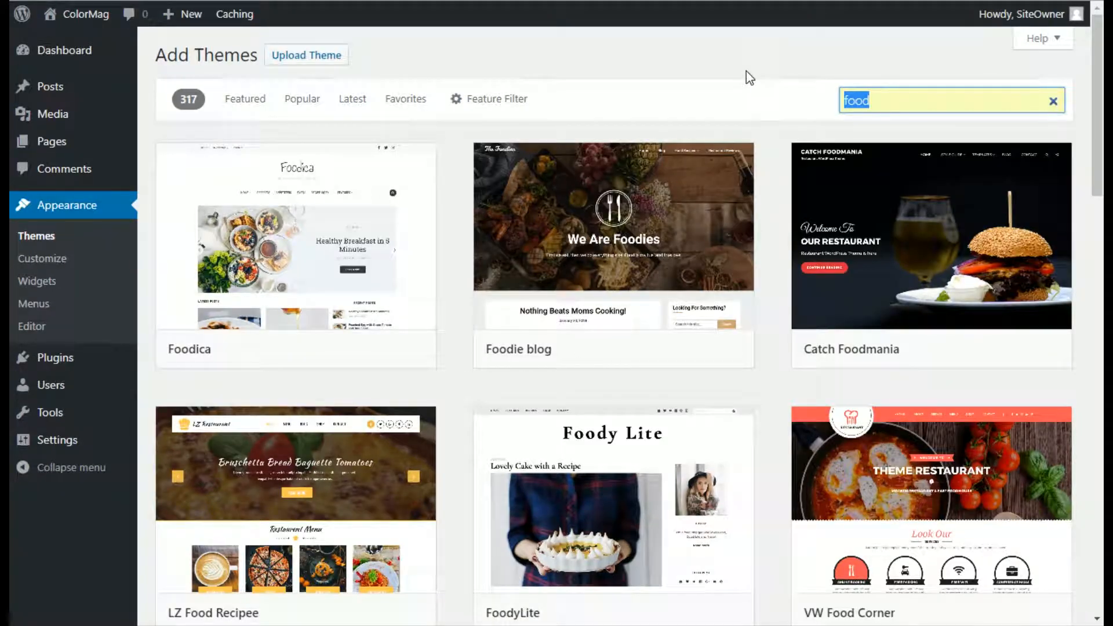
Search the theme directory for "ColorMag" and install the ColorMag theme
{"action": "type", "text": "Color"}
{"action": "type", "text": "Mag"}
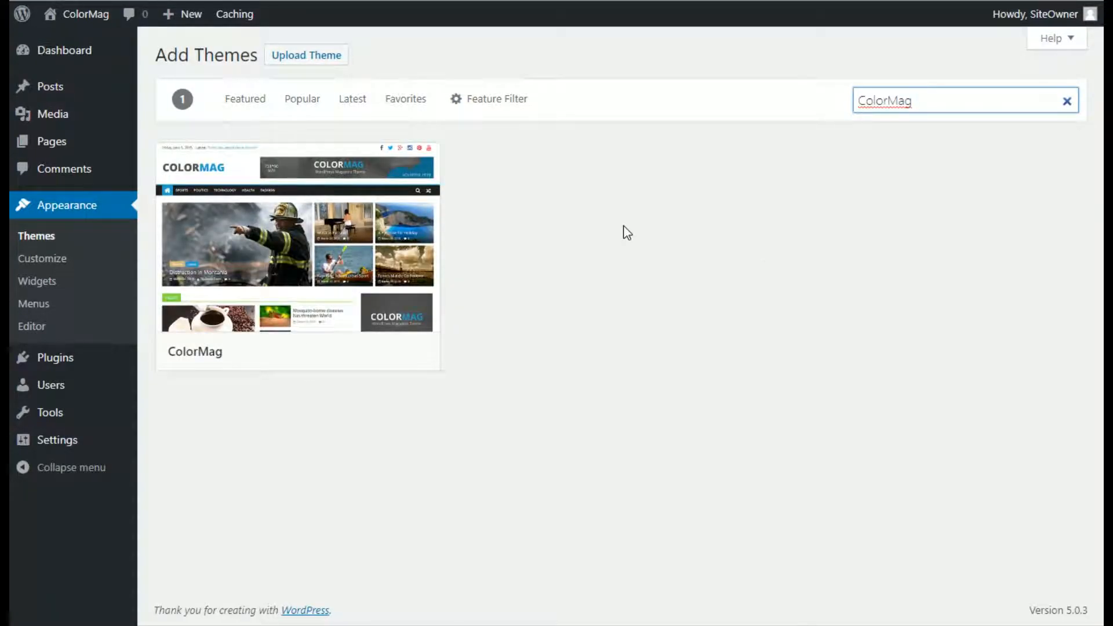
{"action": "mouse_move", "coordinate": [323, 241]}
{"action": "left_click", "coordinate": [350, 353]}
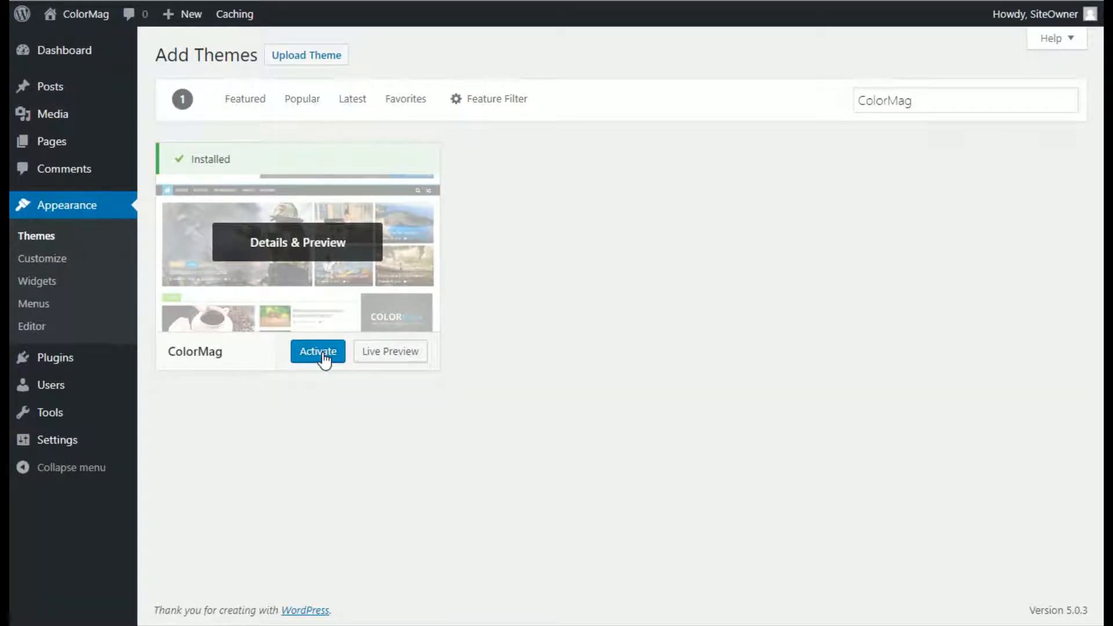
Activate the ColorMag theme and dismiss its welcome and recommended-plugins notices
{"action": "left_click", "coordinate": [323, 356]}
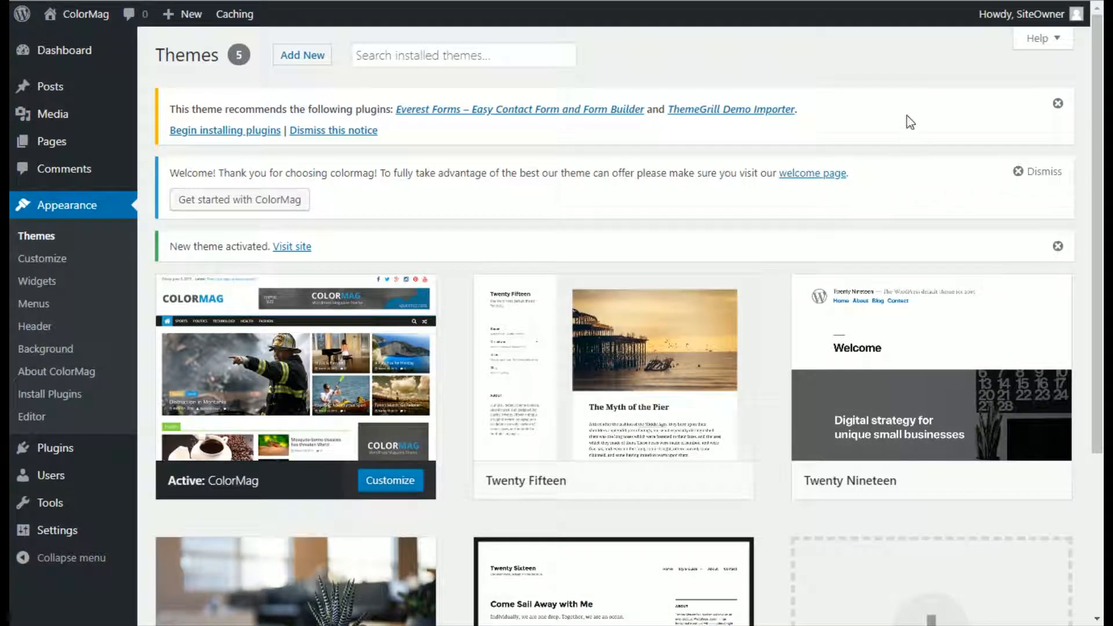
{"action": "left_click", "coordinate": [1053, 179]}
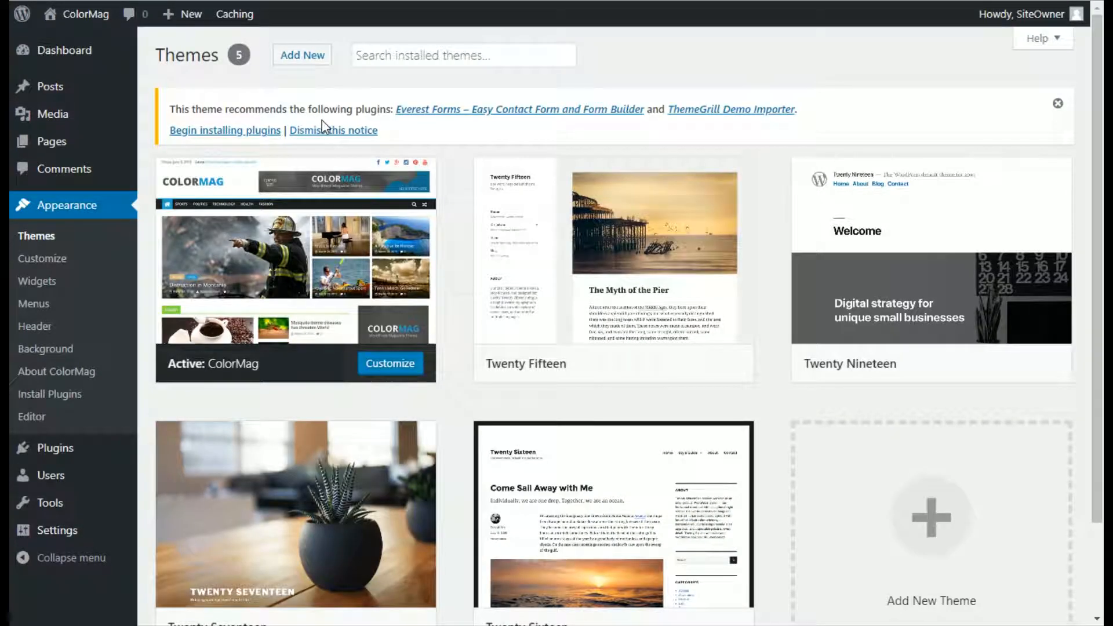
{"action": "left_click", "coordinate": [333, 131]}
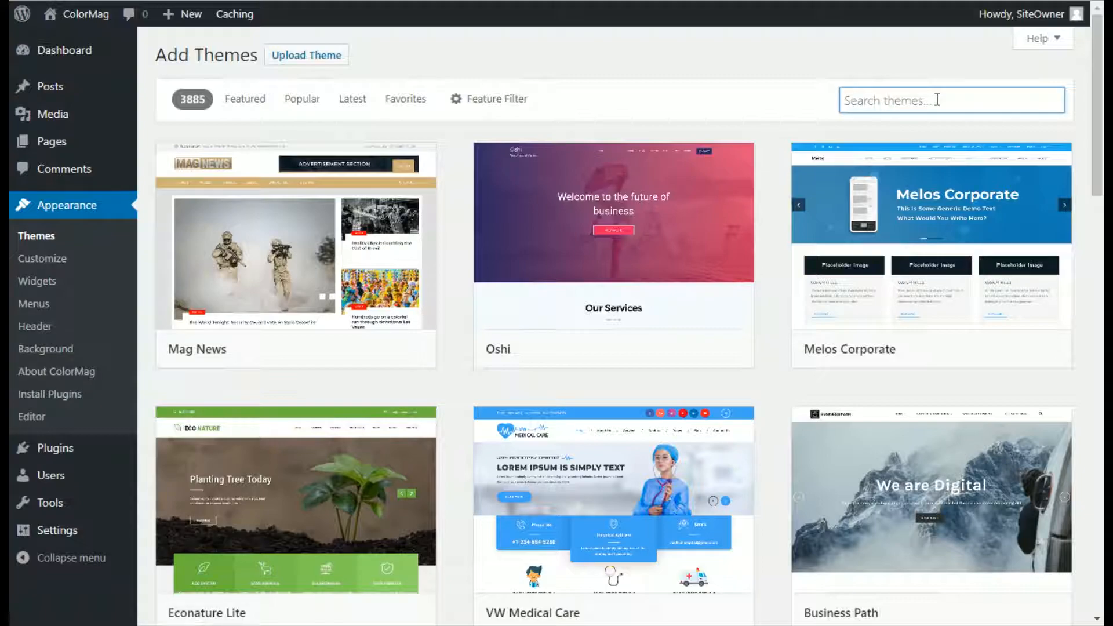
Search the theme directory for "slider"
{"action": "type", "text": "slider"}
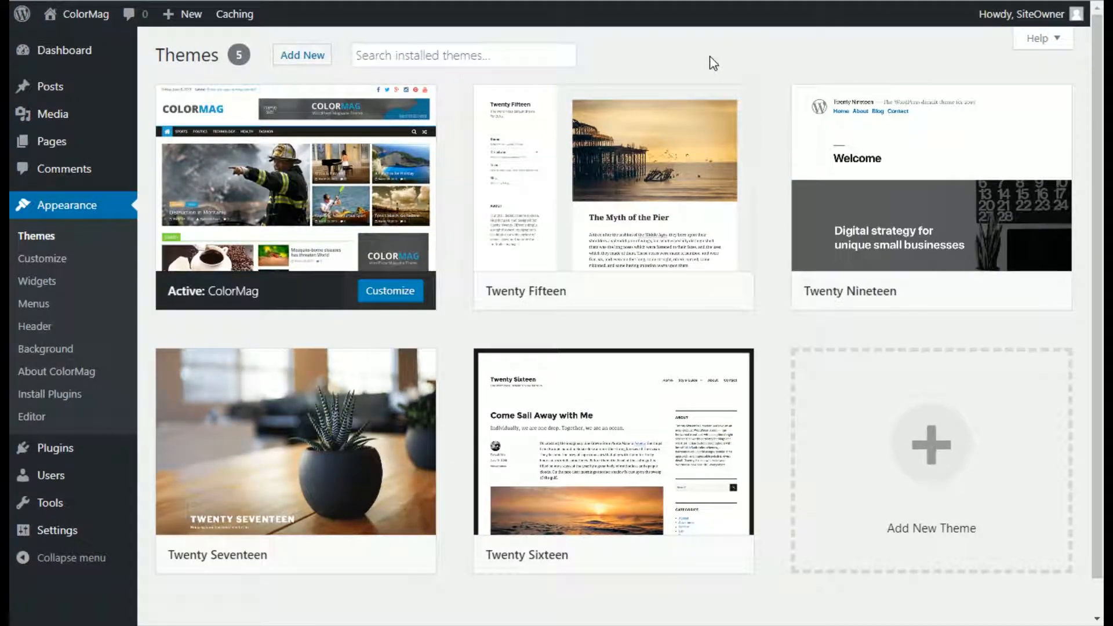
Install a theme from the uploaded file colornews.1.1.5.zip and return to the Themes page
{"action": "left_click", "coordinate": [298, 62]}
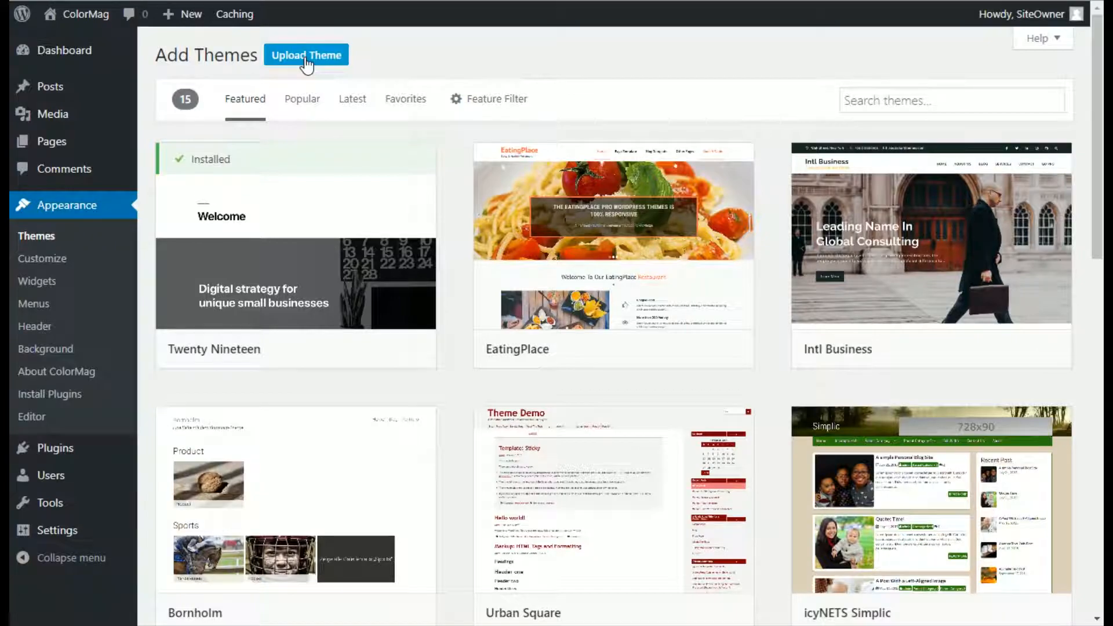
{"action": "left_click", "coordinate": [307, 63]}
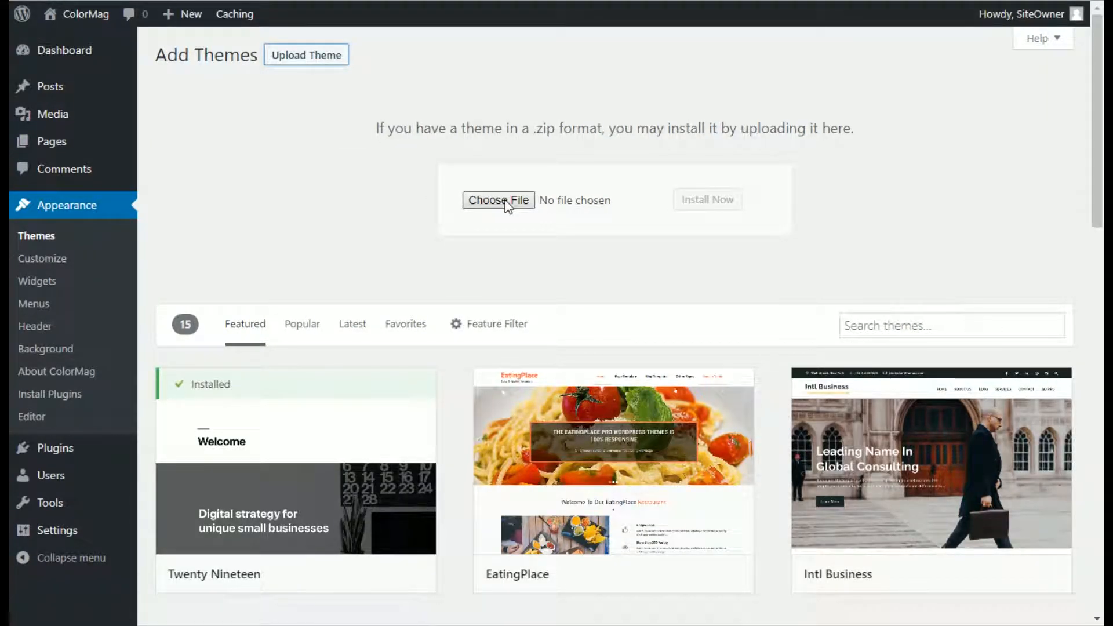
{"action": "left_click", "coordinate": [505, 200]}
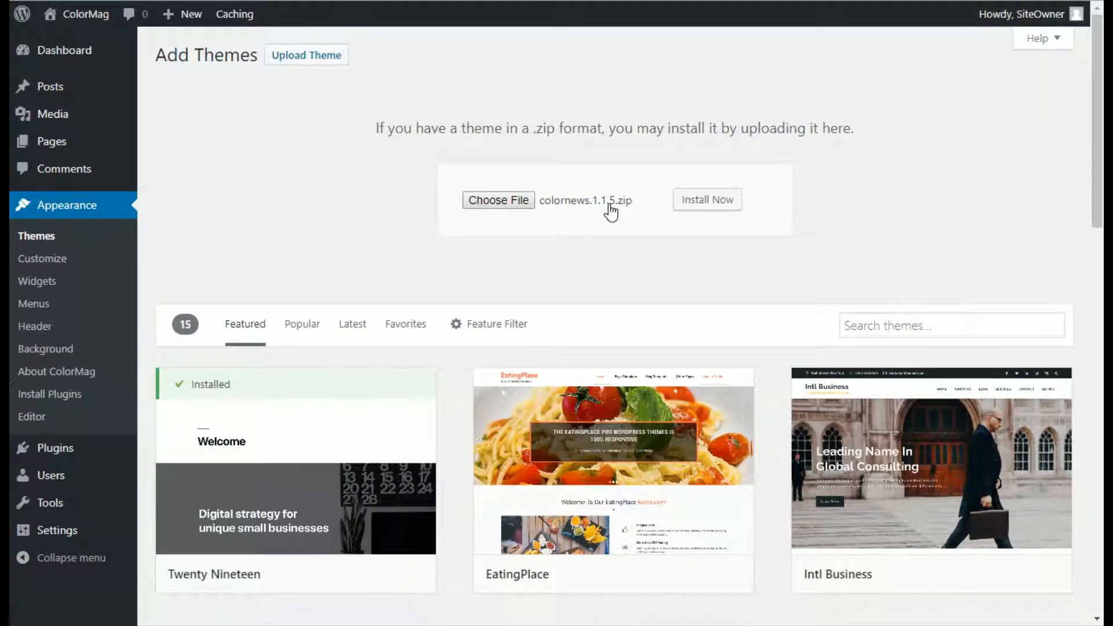
{"action": "left_click", "coordinate": [713, 203]}
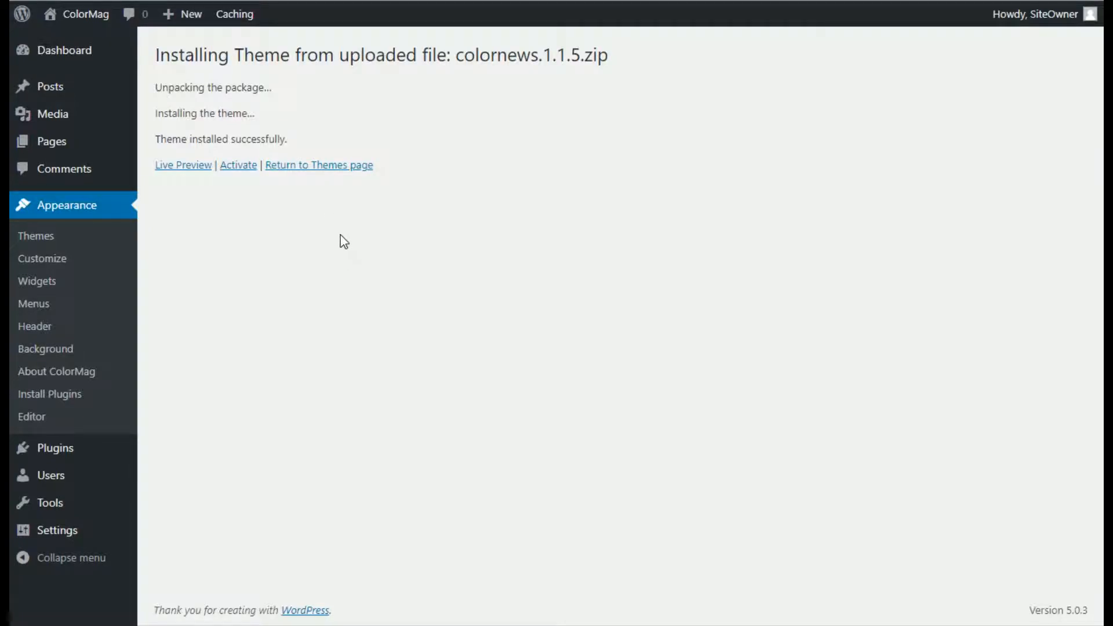
{"action": "left_click", "coordinate": [314, 167]}
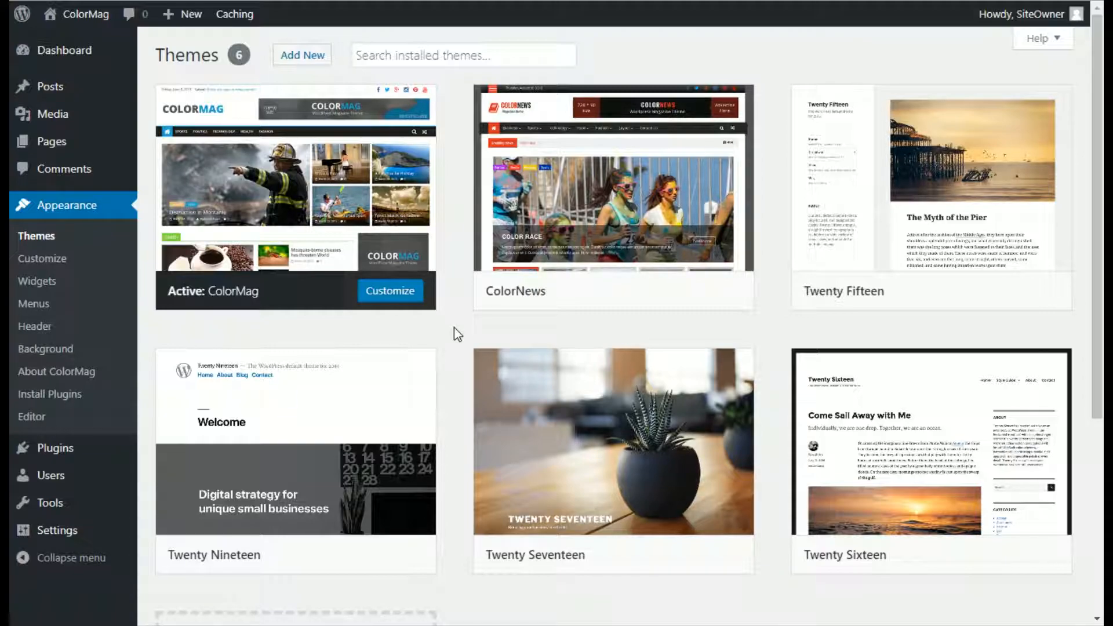
Open the active ColorMag theme for customizing and view its Colors and Additional CSS sections
{"action": "left_click", "coordinate": [397, 295]}
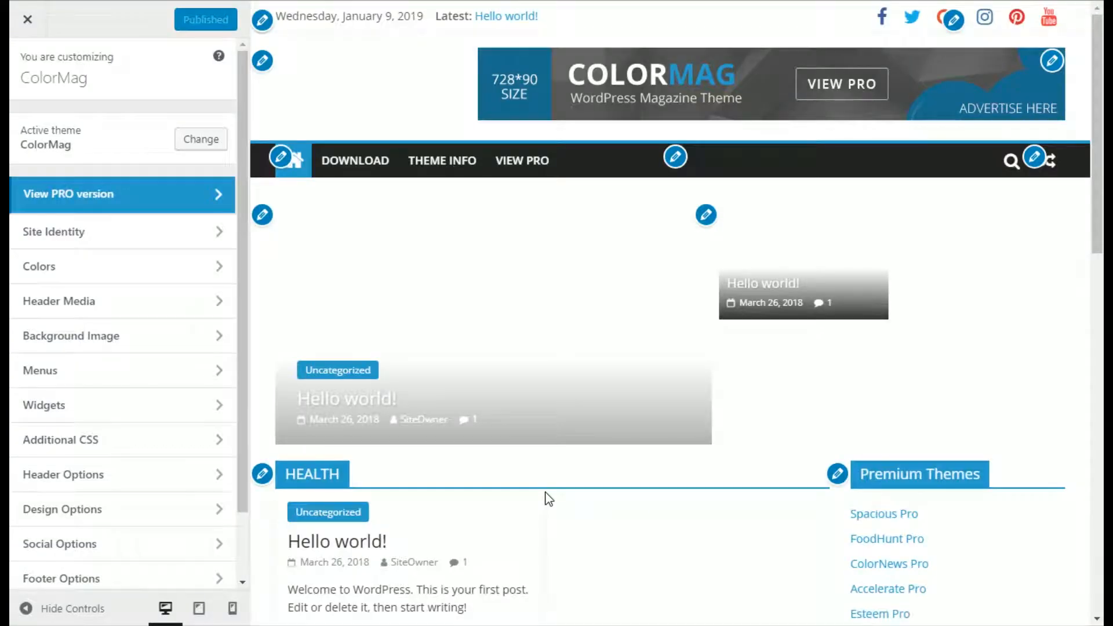
{"action": "left_click", "coordinate": [112, 268]}
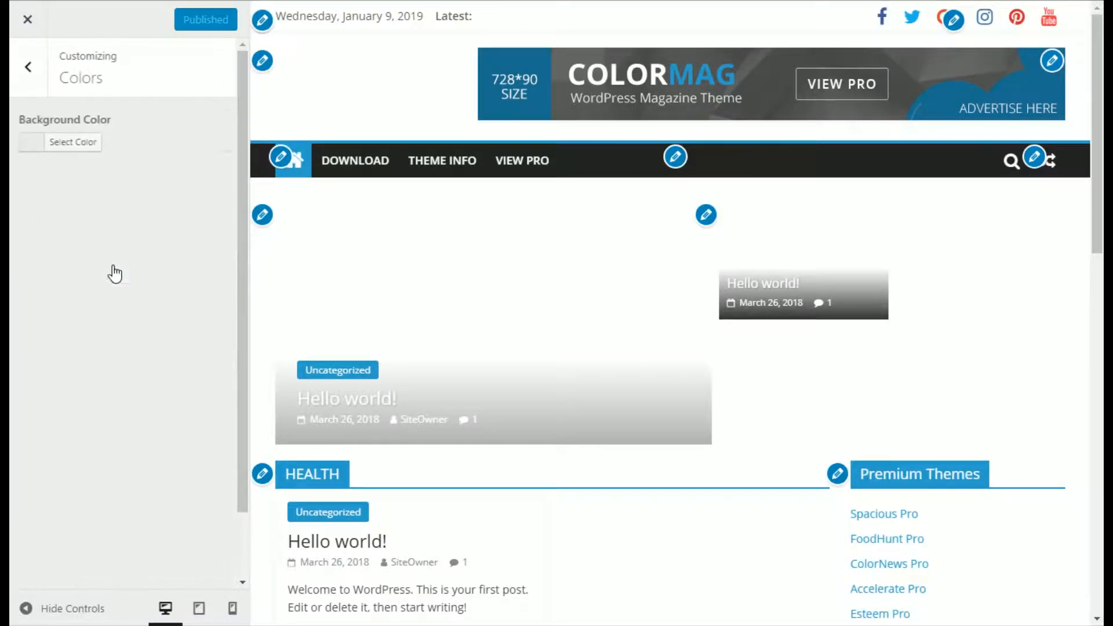
{"action": "left_click", "coordinate": [19, 69]}
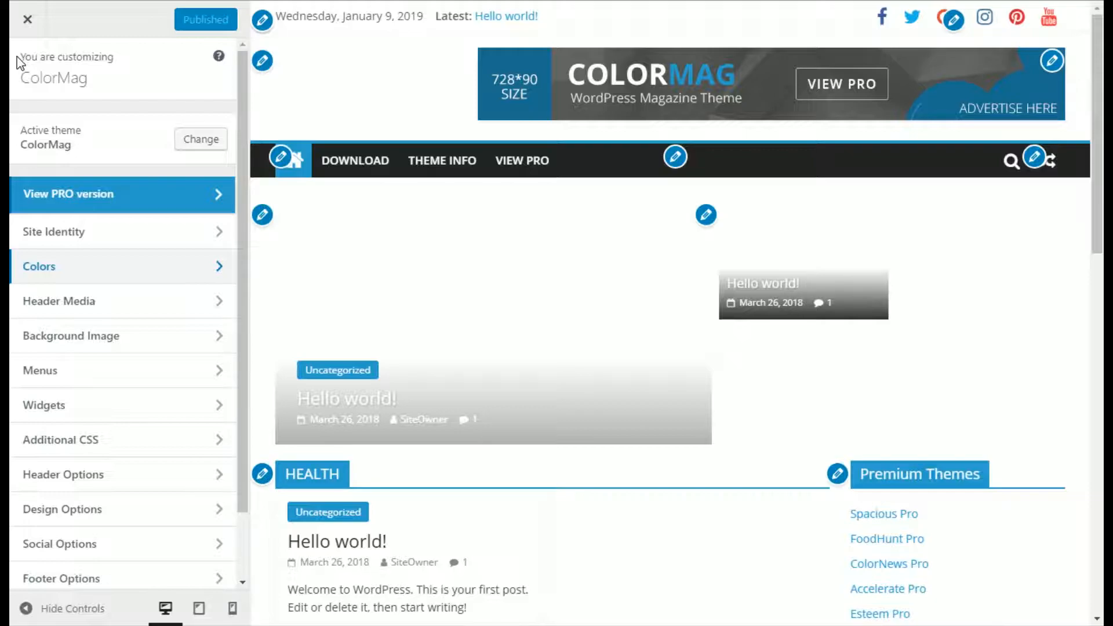
{"action": "left_click", "coordinate": [145, 443]}
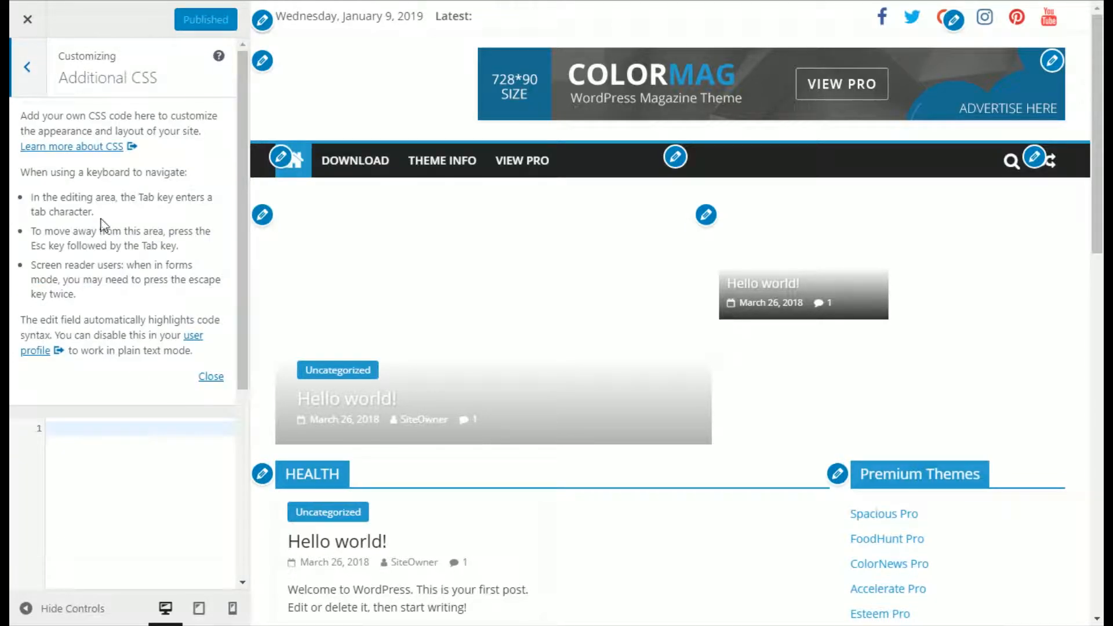
Leave the Additional CSS section and view the Social Options section before returning to the main customizer list
{"action": "left_click", "coordinate": [29, 76]}
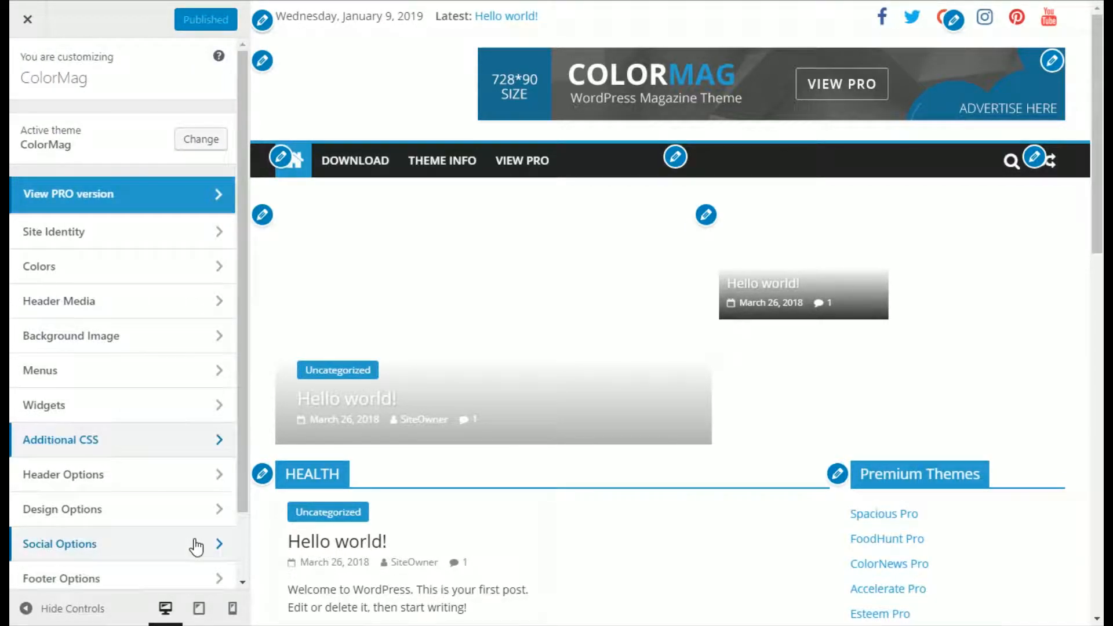
{"action": "left_click", "coordinate": [151, 556]}
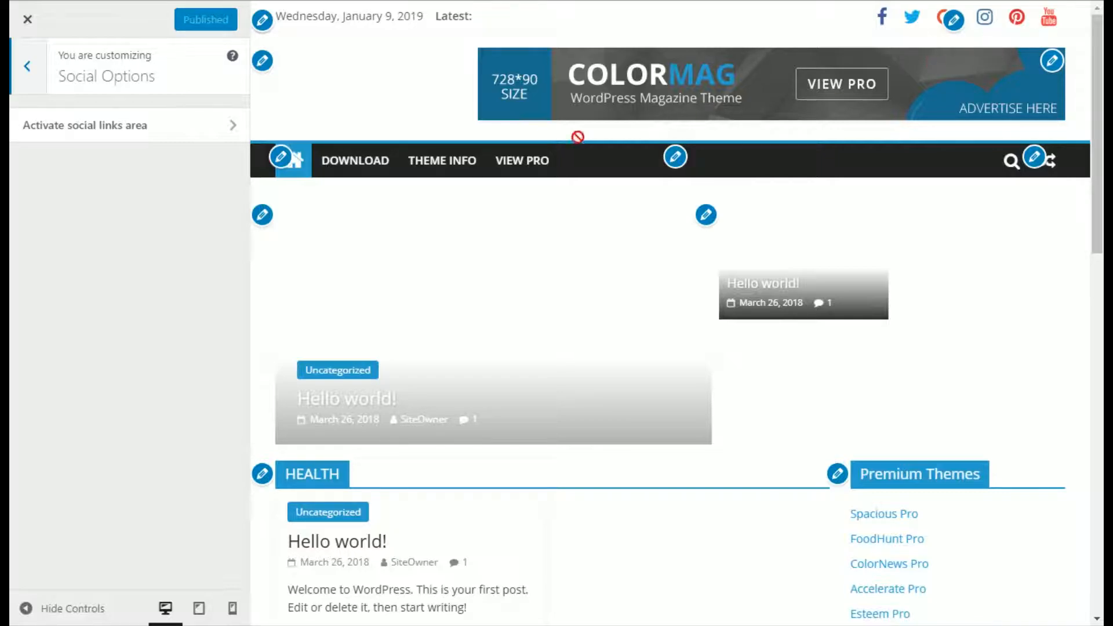
{"action": "left_click", "coordinate": [28, 66]}
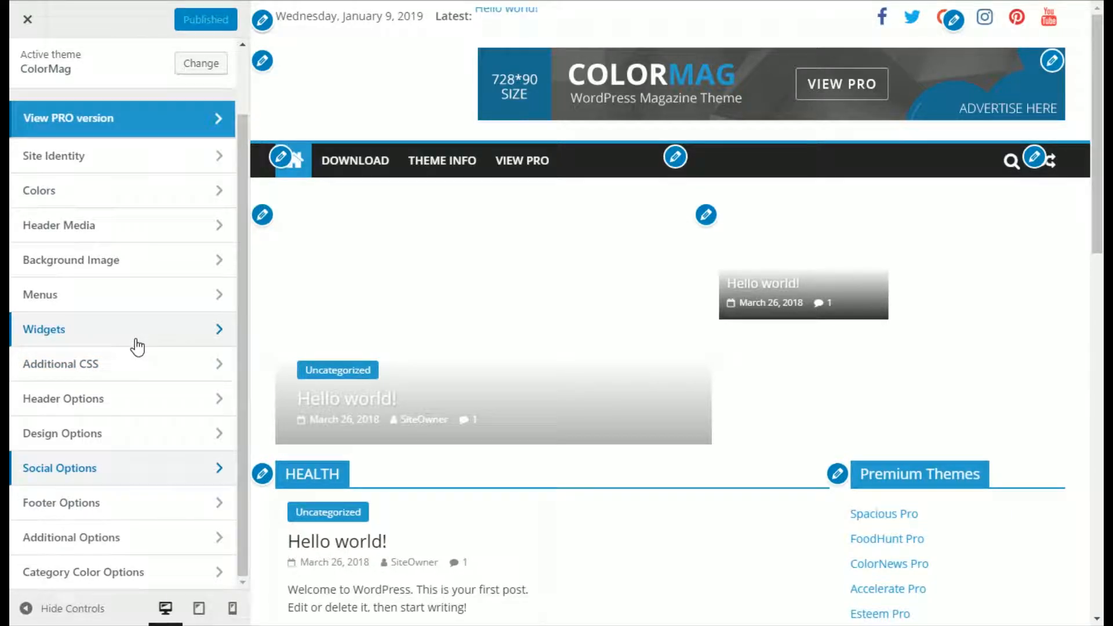
Hide the home icon in the primary menu, show it again, and return to the main customizer list
{"action": "left_click", "coordinate": [282, 158]}
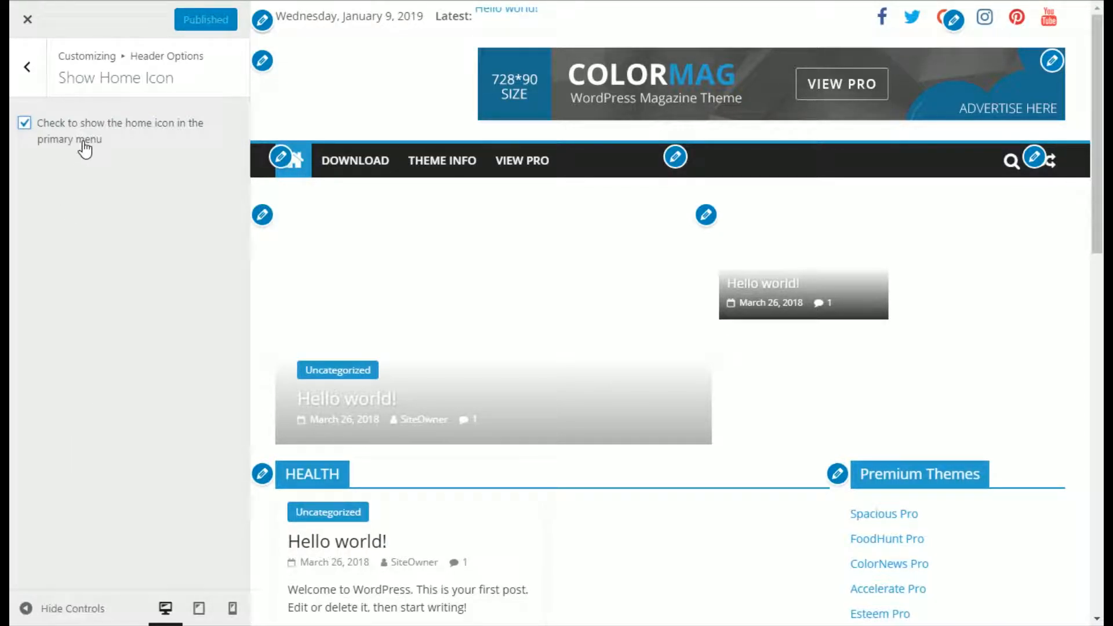
{"action": "left_click", "coordinate": [24, 123]}
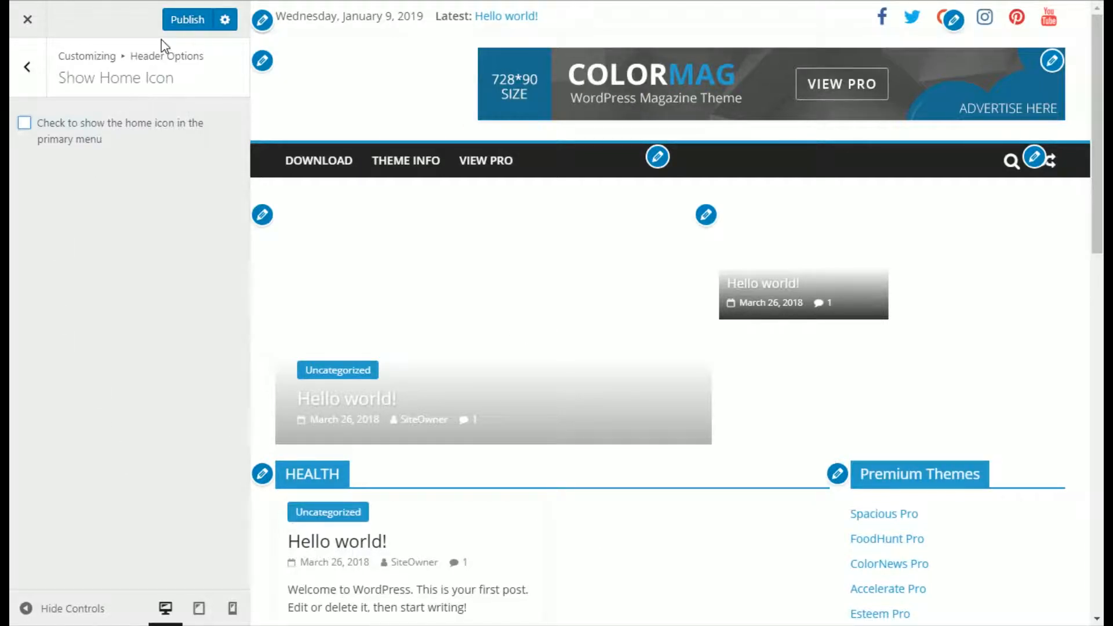
{"action": "left_click", "coordinate": [22, 123]}
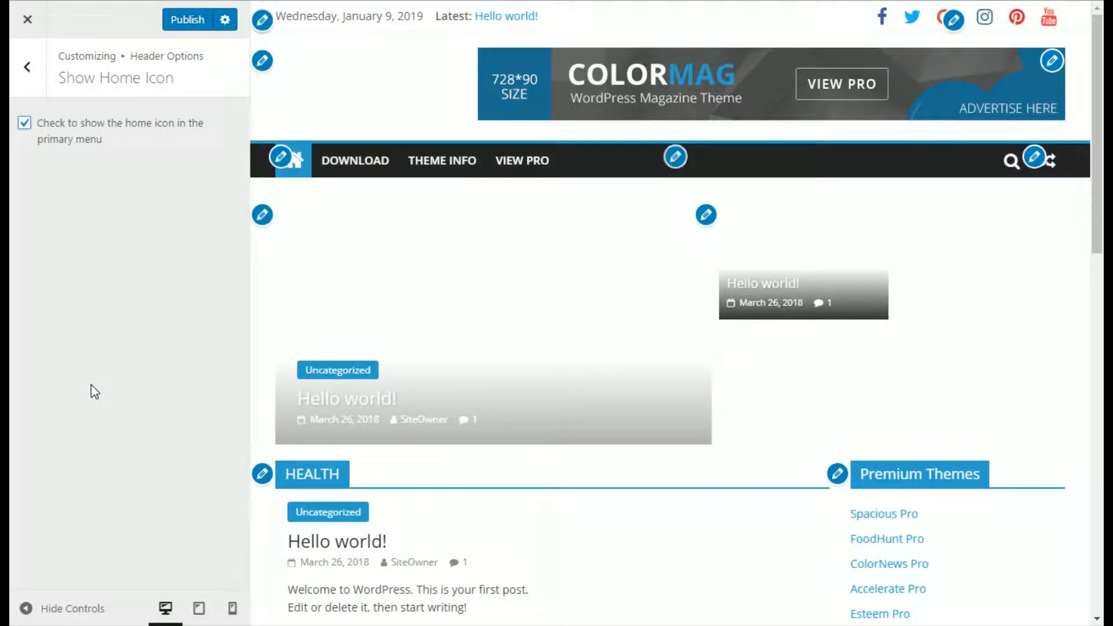
{"action": "left_click", "coordinate": [28, 68]}
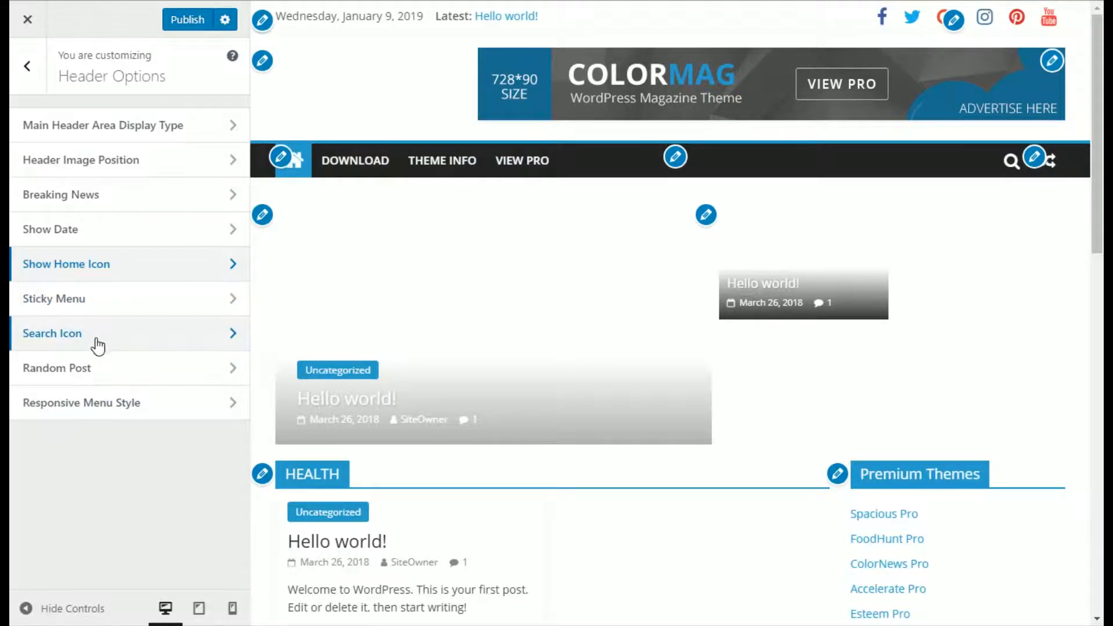
{"action": "left_click", "coordinate": [27, 67]}
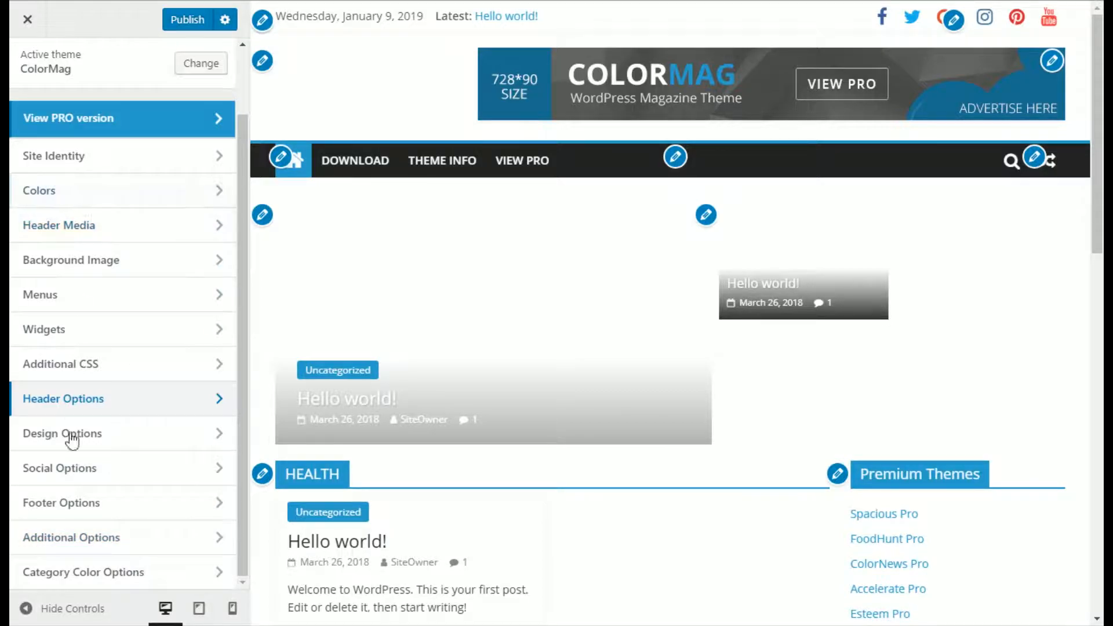
Close the theme customizer without saving the changes and go to the Dashboard
{"action": "left_click", "coordinate": [27, 22]}
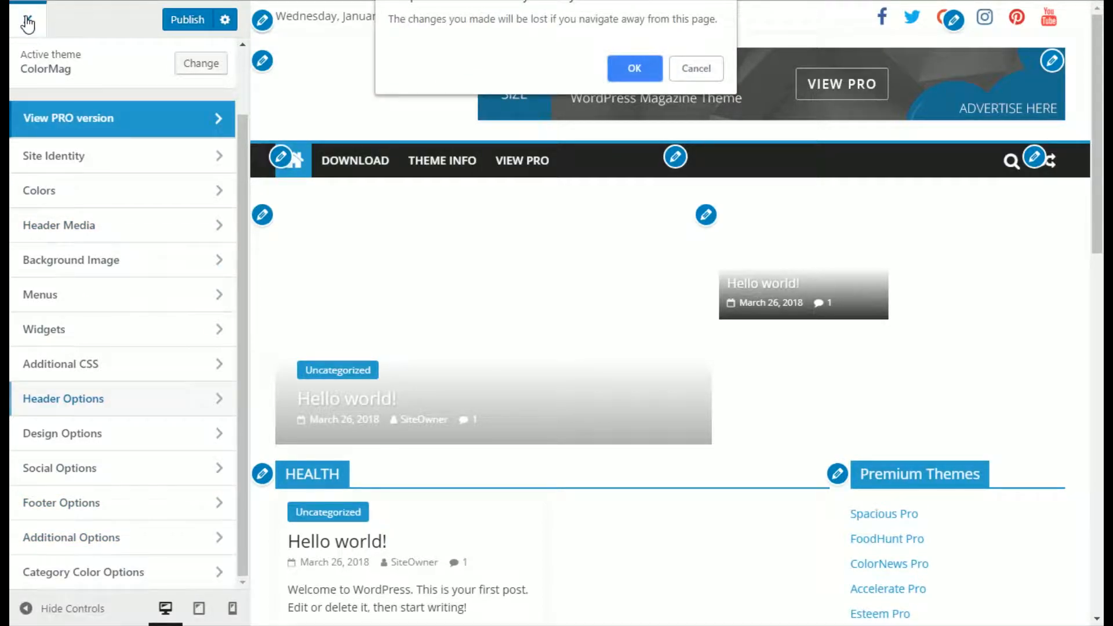
{"action": "left_click", "coordinate": [635, 67]}
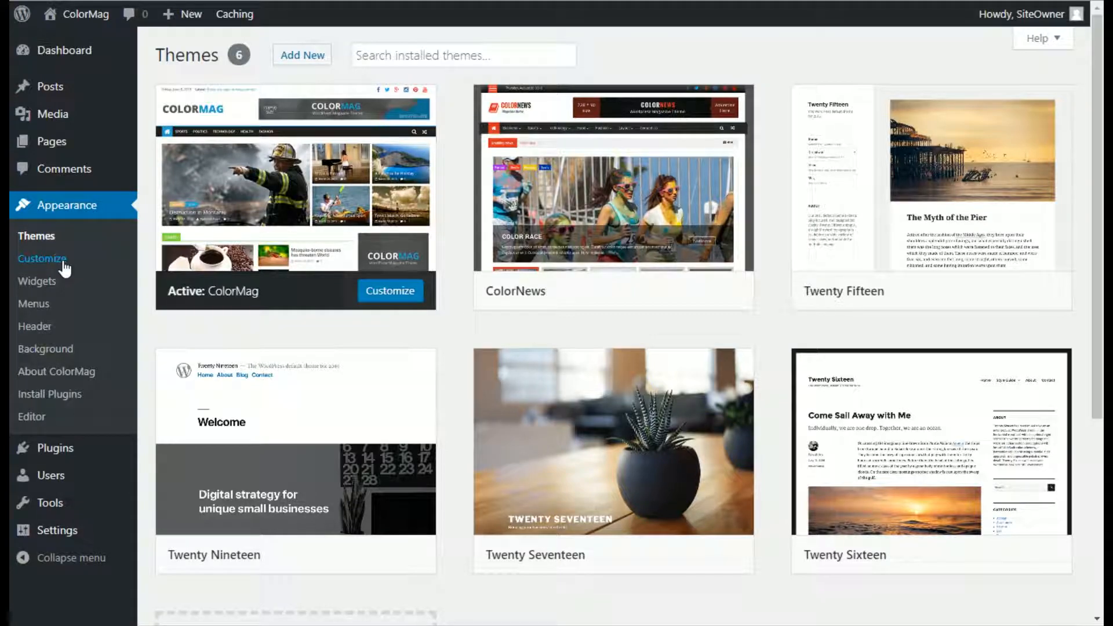
{"action": "mouse_move", "coordinate": [74, 59]}
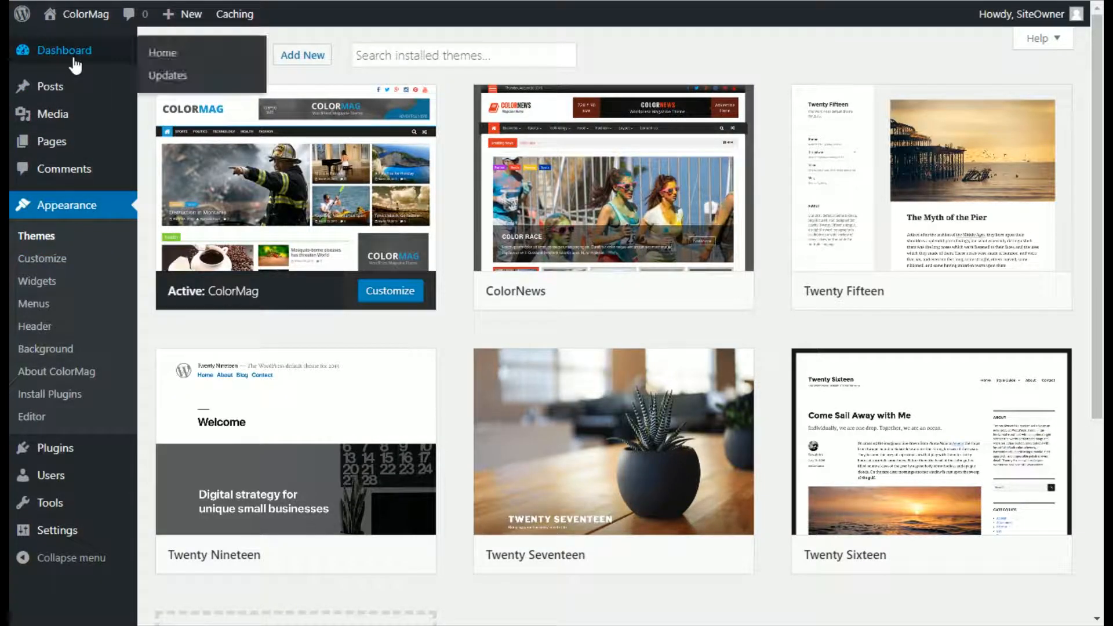
{"action": "left_click", "coordinate": [74, 58]}
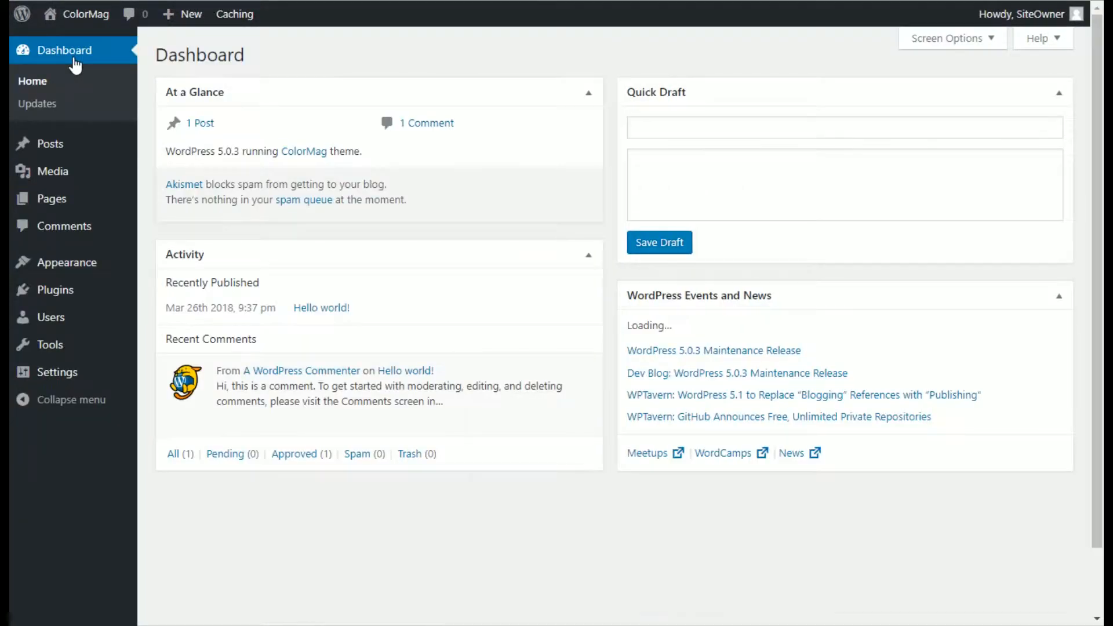
Reopen the theme customizer and view the widgets of the Right Sidebar area
{"action": "mouse_move", "coordinate": [76, 270]}
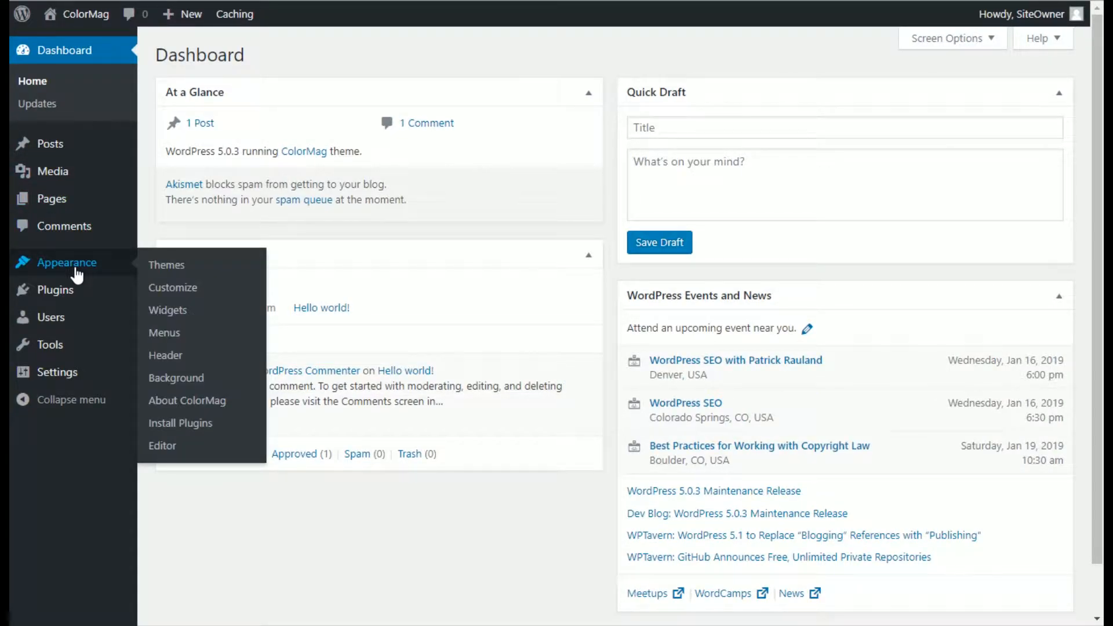
{"action": "left_click", "coordinate": [179, 295]}
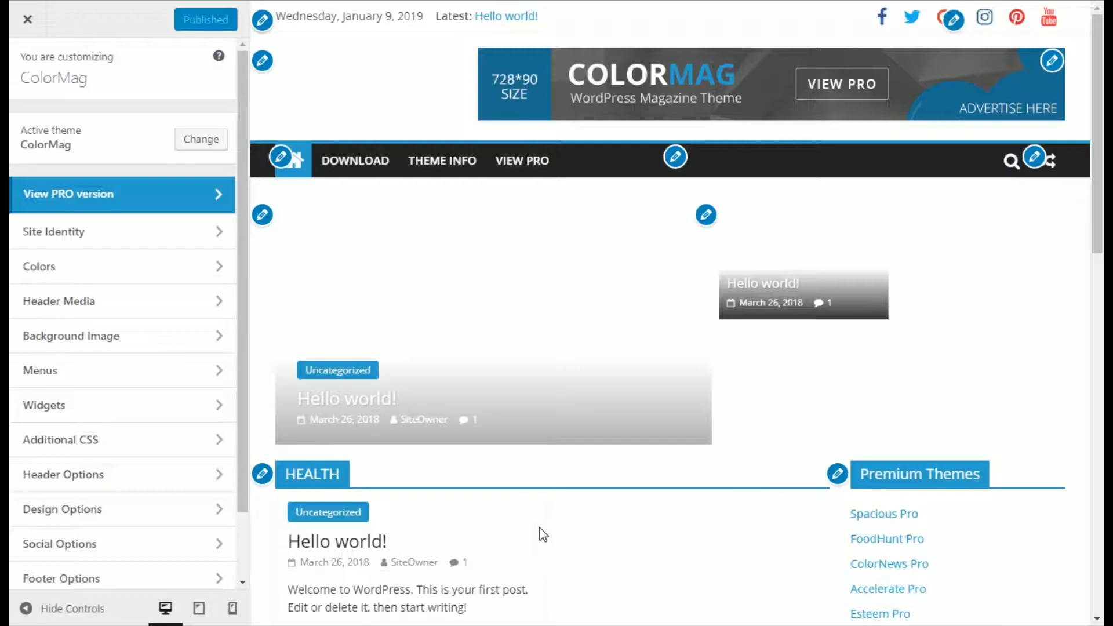
{"action": "left_click", "coordinate": [150, 414]}
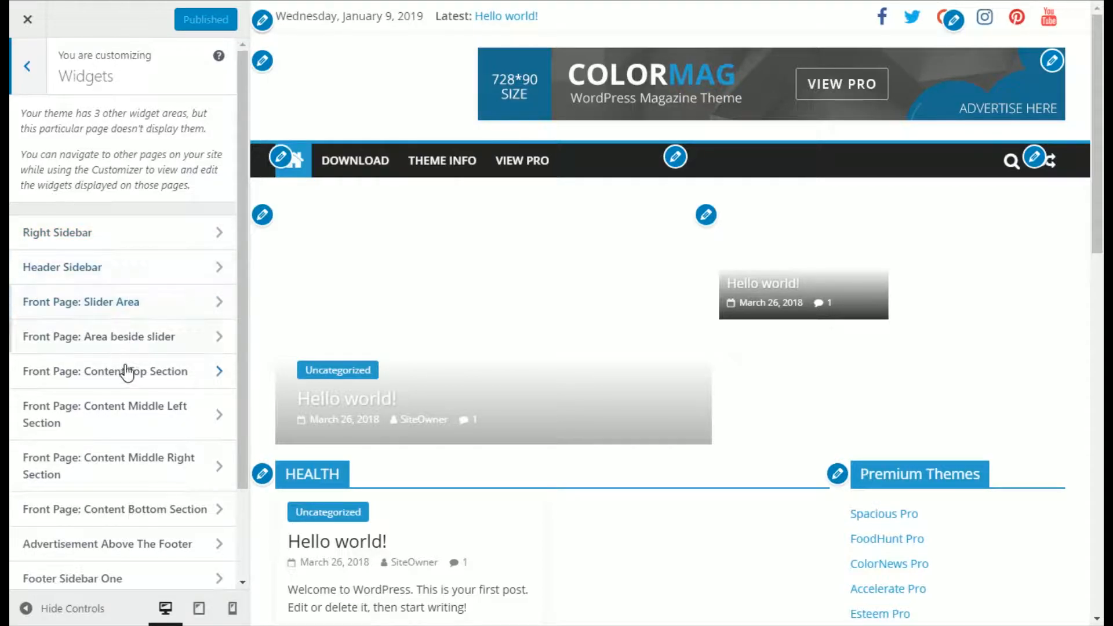
{"action": "left_click", "coordinate": [135, 232]}
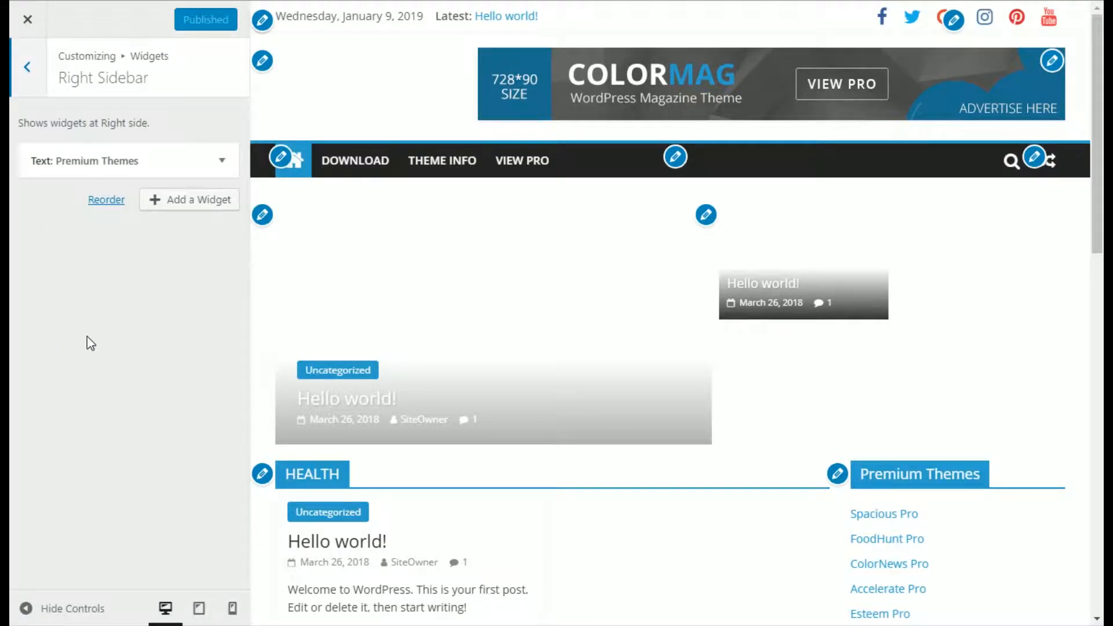
Add a TG: 300x250 Advertisement widget to the Right Sidebar in the customizer and inspect its image link and image fields
{"action": "left_click", "coordinate": [195, 206]}
{"action": "scroll", "coordinate": [386, 309], "scroll_direction": "down", "scroll_amount": 10}
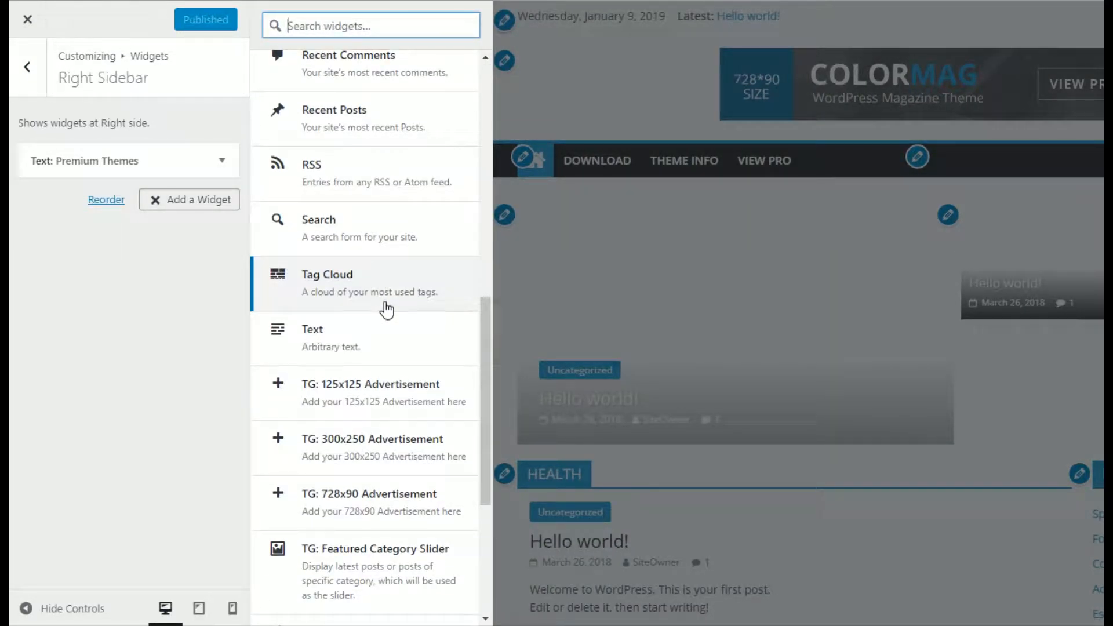
{"action": "scroll", "coordinate": [387, 311], "scroll_direction": "down", "scroll_amount": 3}
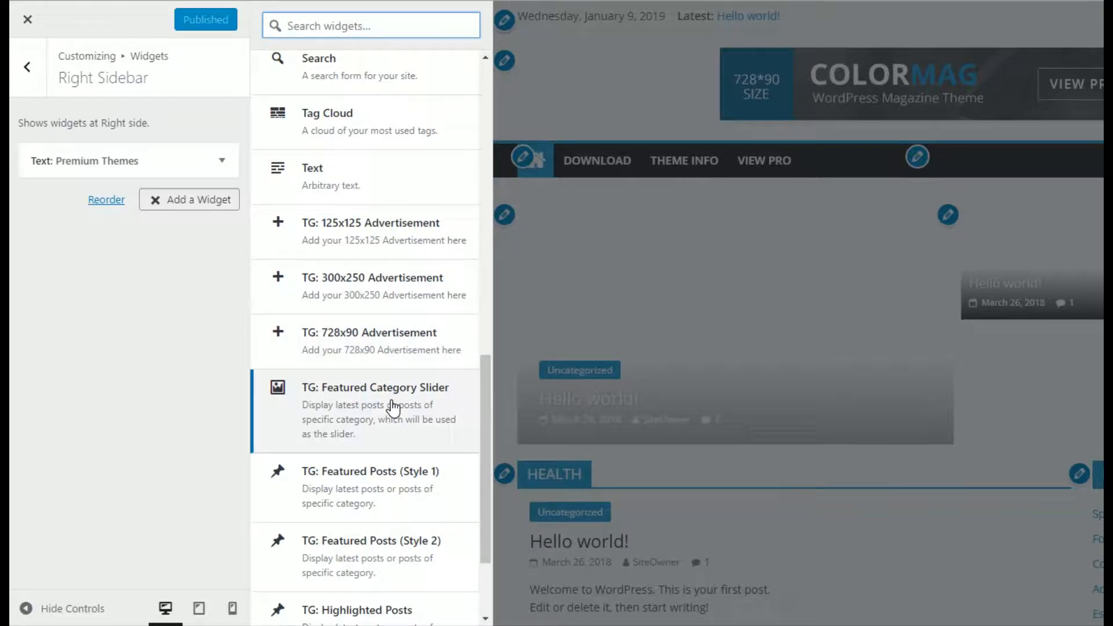
{"action": "scroll", "coordinate": [402, 502], "scroll_direction": "down", "scroll_amount": 2}
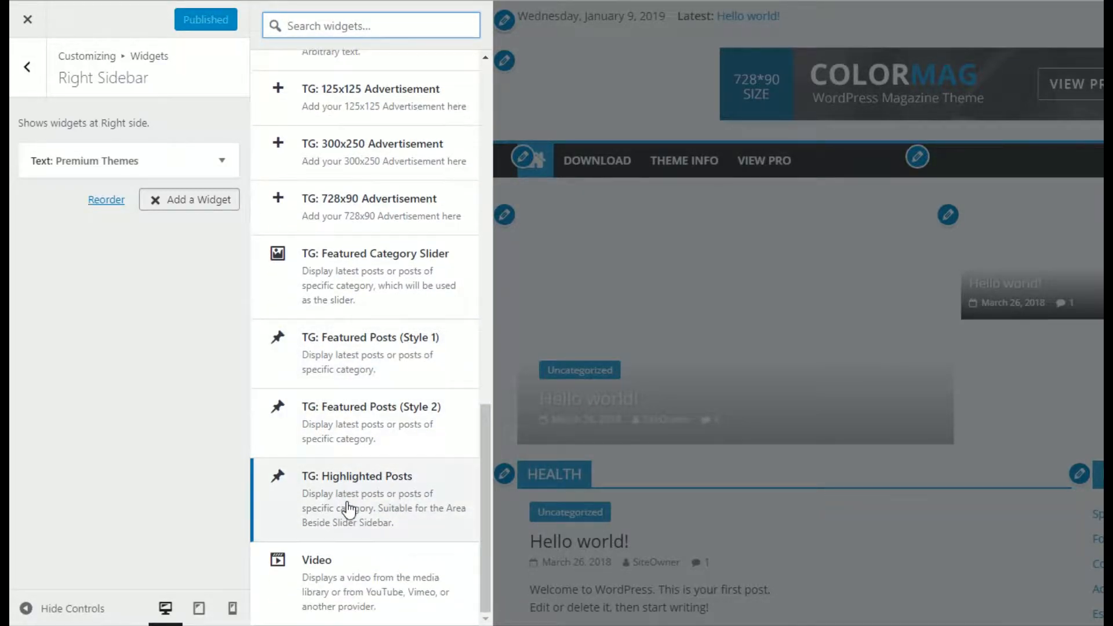
{"action": "scroll", "coordinate": [355, 282], "scroll_direction": "up", "scroll_amount": 4}
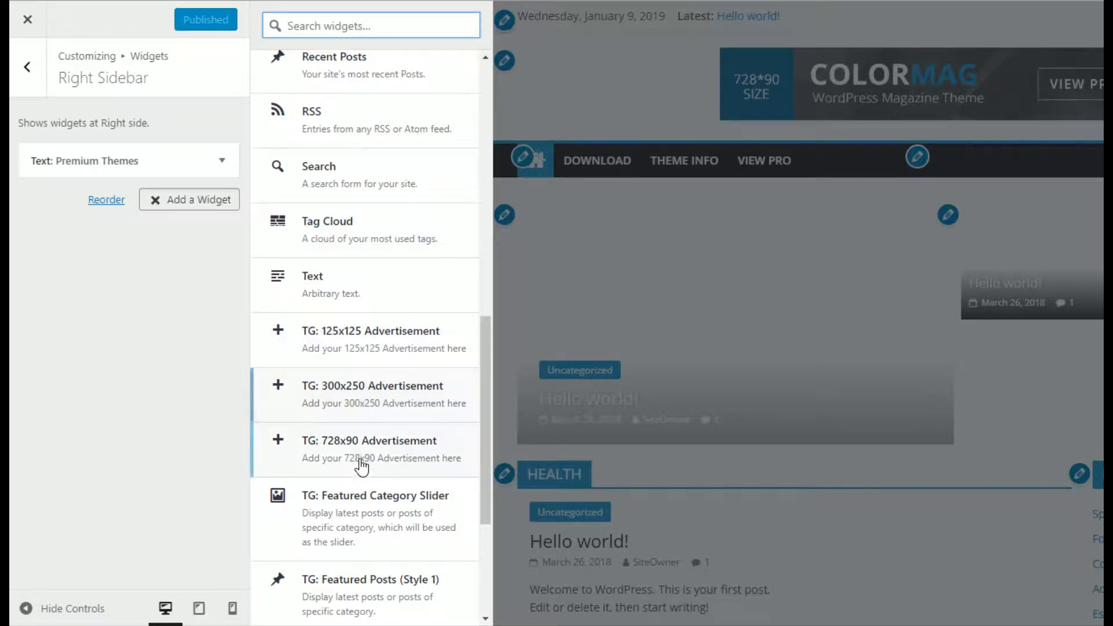
{"action": "scroll", "coordinate": [359, 491], "scroll_direction": "down", "scroll_amount": 1}
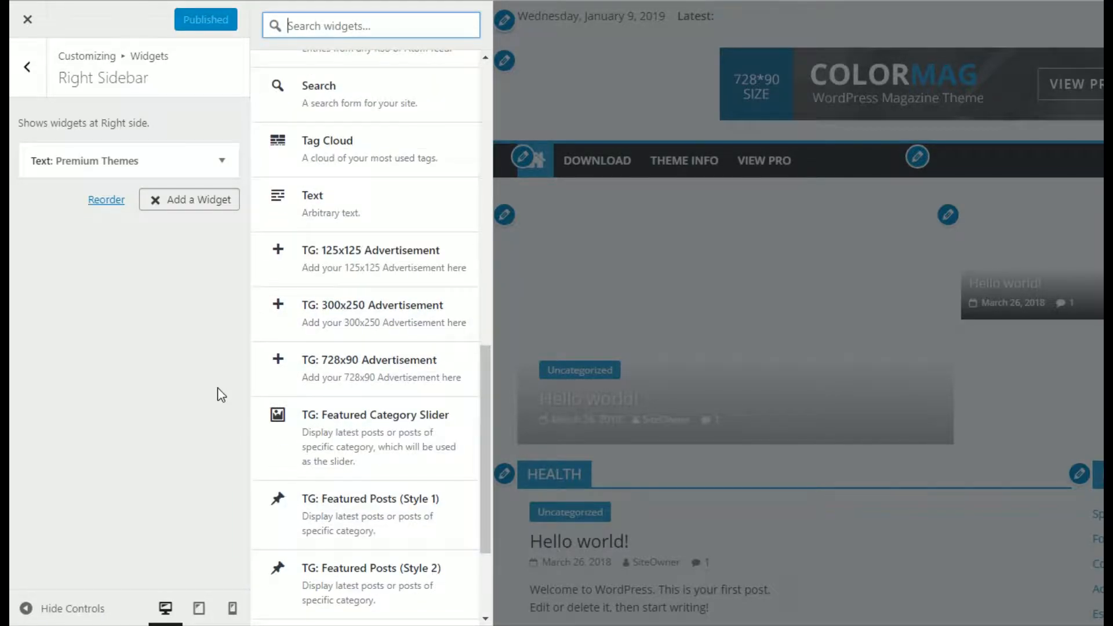
{"action": "left_click", "coordinate": [421, 317]}
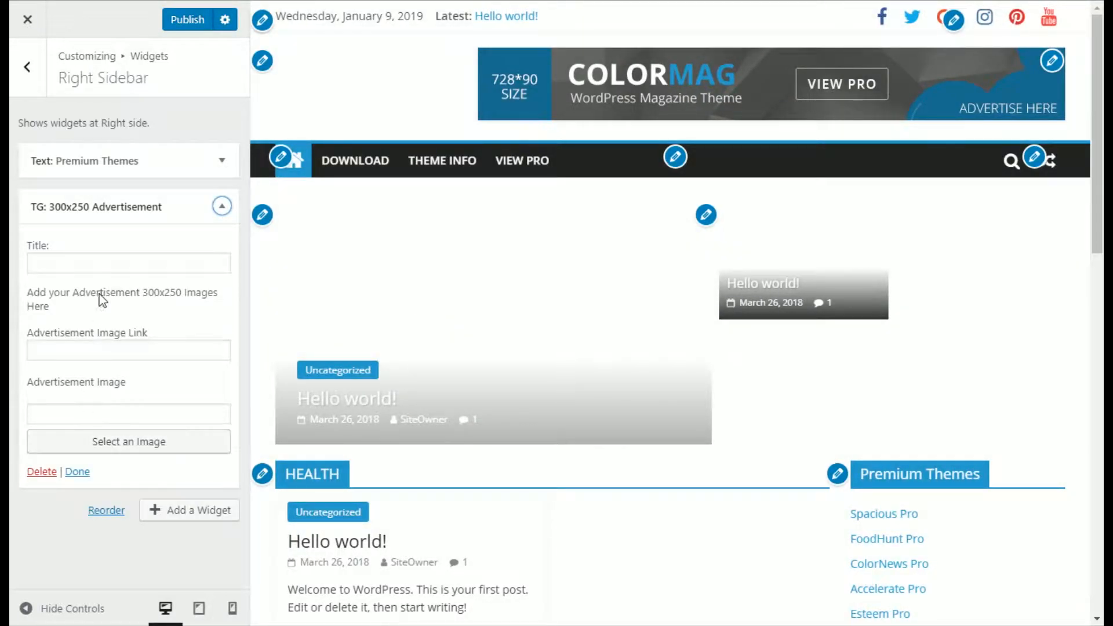
{"action": "left_click", "coordinate": [116, 256]}
{"action": "left_click", "coordinate": [152, 350]}
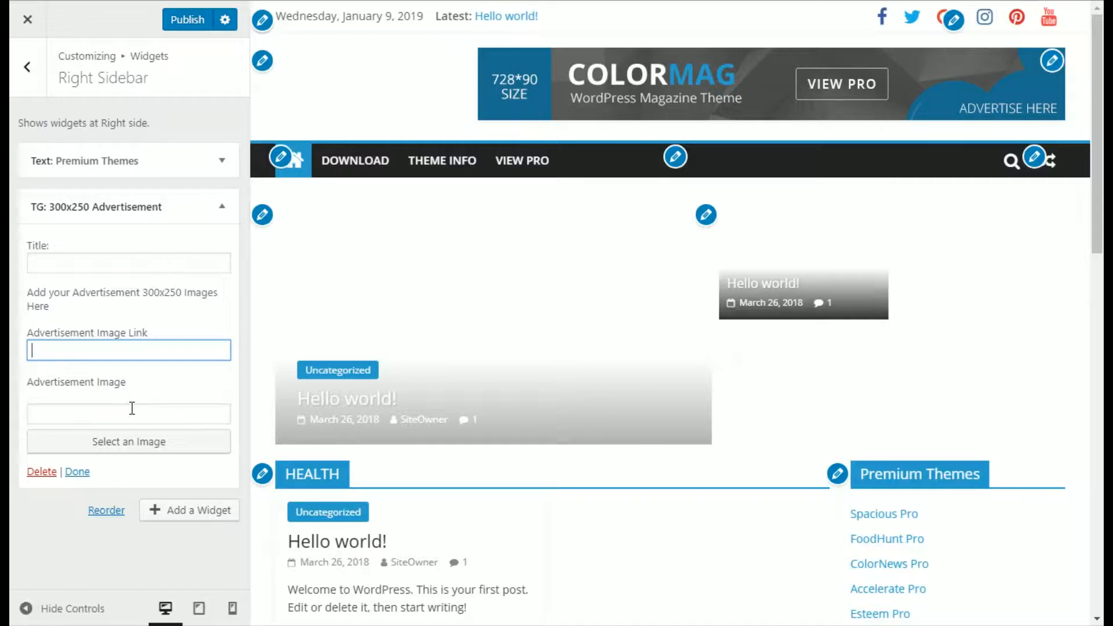
{"action": "left_click", "coordinate": [166, 413]}
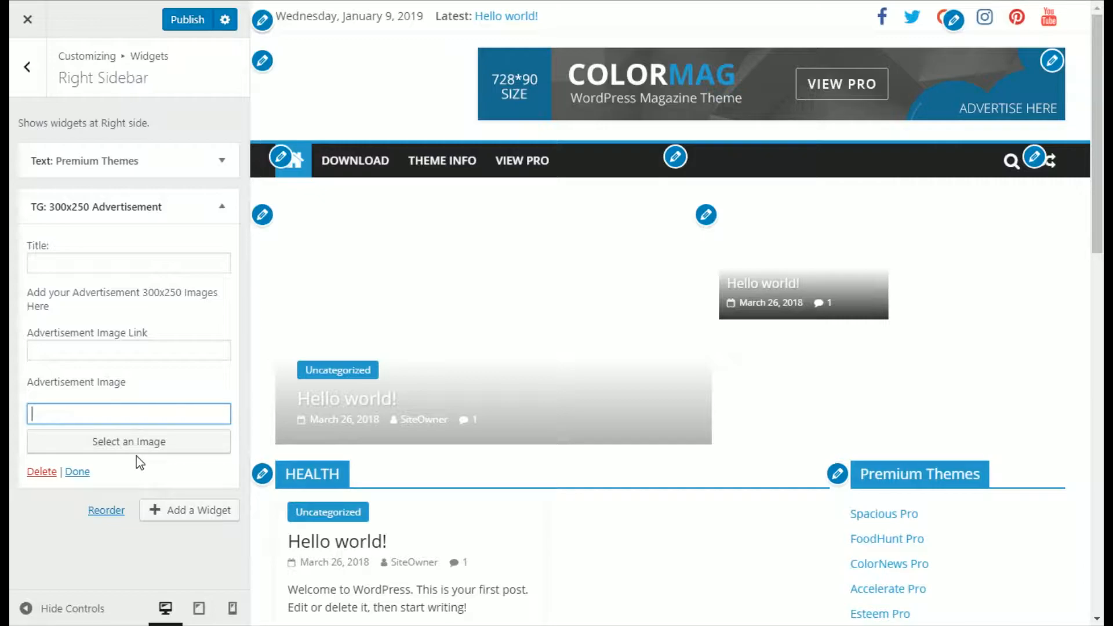
Close the customizer without publishing the added widget and open the Widgets page
{"action": "left_click", "coordinate": [38, 20]}
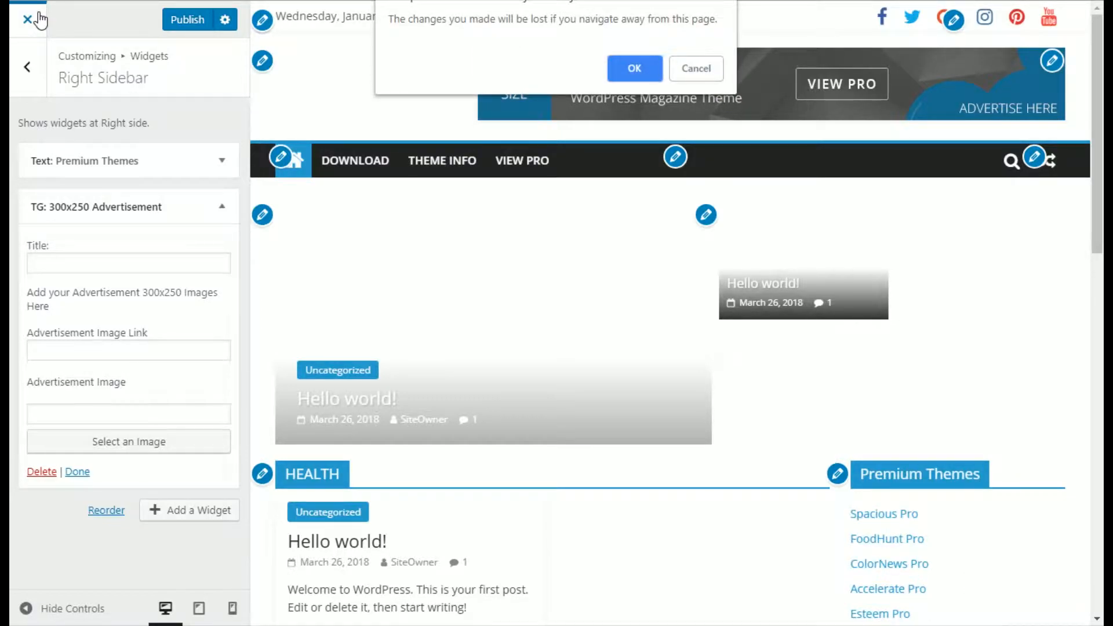
{"action": "left_click", "coordinate": [633, 65]}
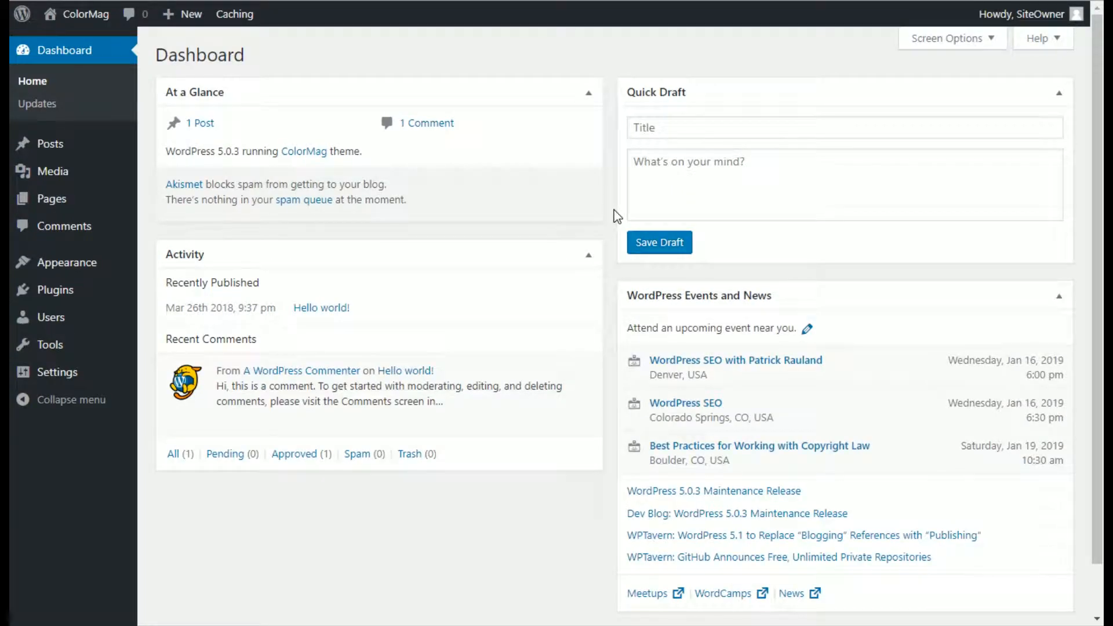
{"action": "mouse_move", "coordinate": [97, 272]}
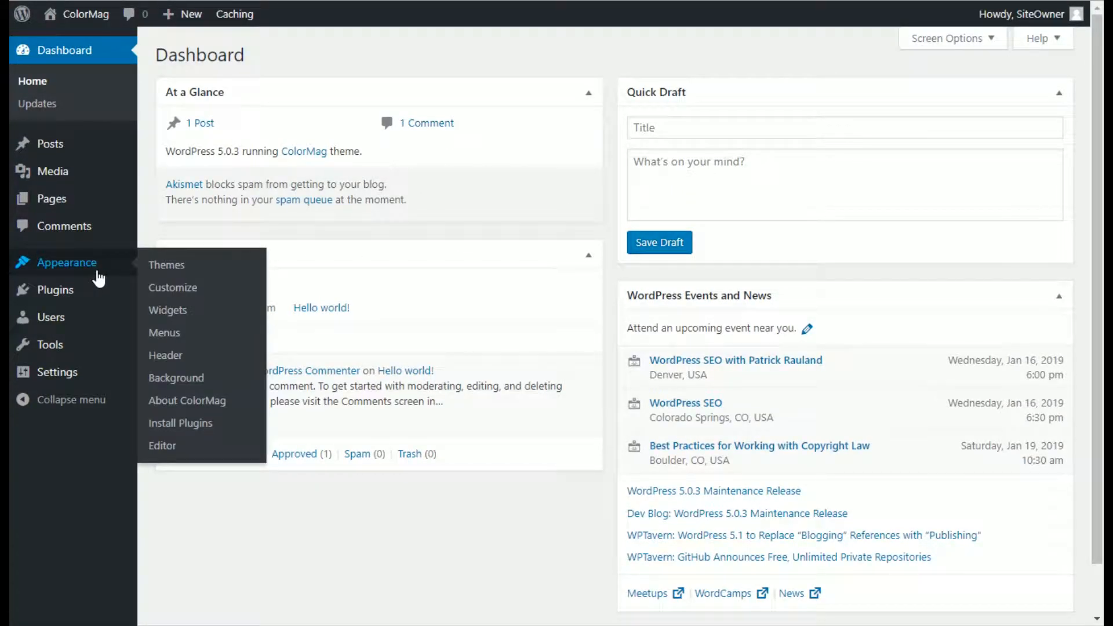
{"action": "left_click", "coordinate": [169, 315]}
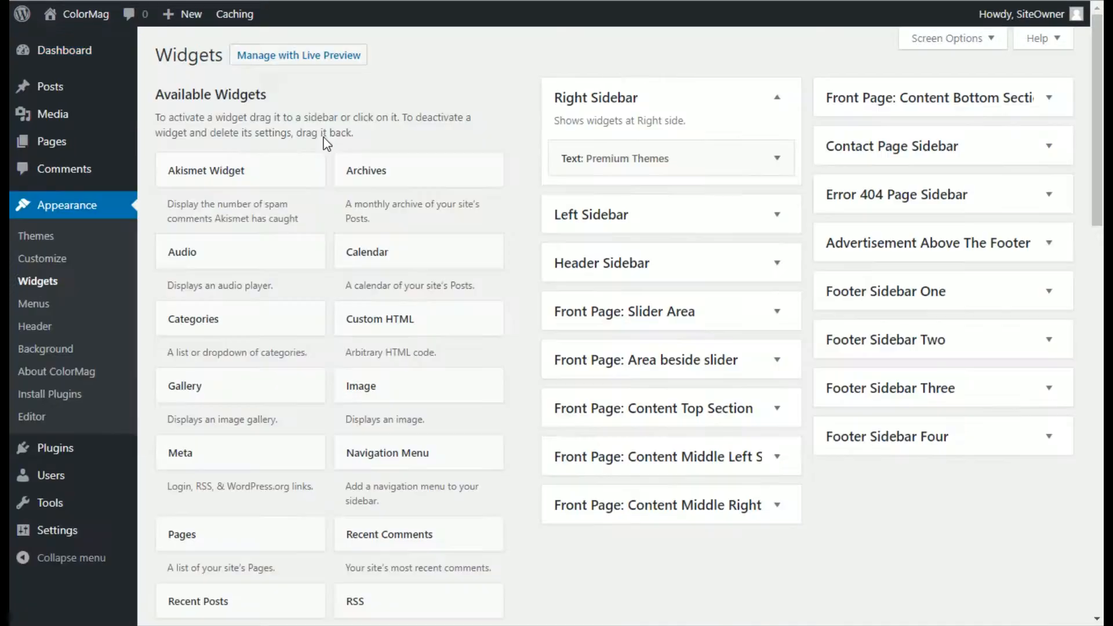
Place the TG: 300x250 Advertisement widget in the Right Sidebar below the Premium Themes text widget
{"action": "scroll", "coordinate": [323, 129], "scroll_direction": "down", "scroll_amount": 12}
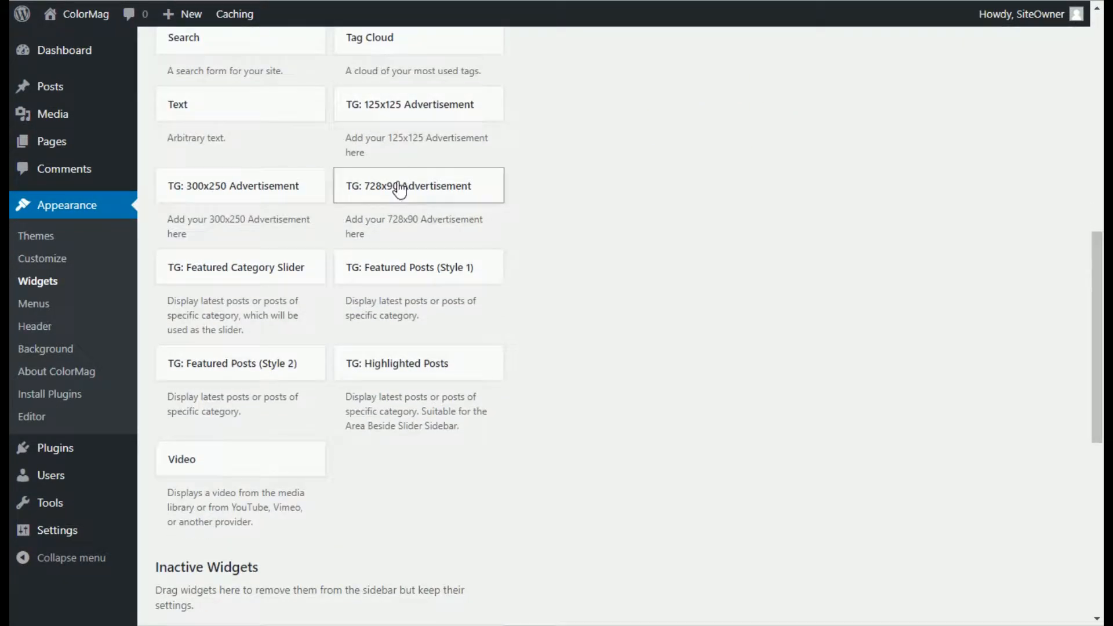
{"action": "scroll", "coordinate": [595, 349], "scroll_direction": "up", "scroll_amount": 3}
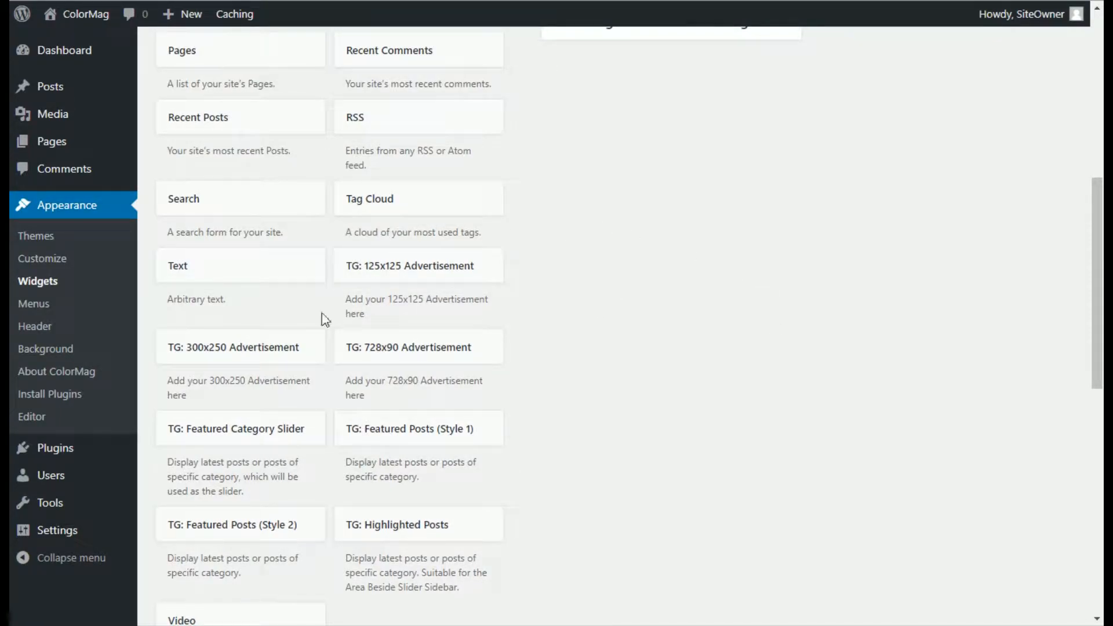
{"action": "left_click_drag", "start_coordinate": [234, 358], "coordinate": [638, 204]}
{"action": "scroll", "coordinate": [659, 226], "scroll_direction": "up", "scroll_amount": 8}
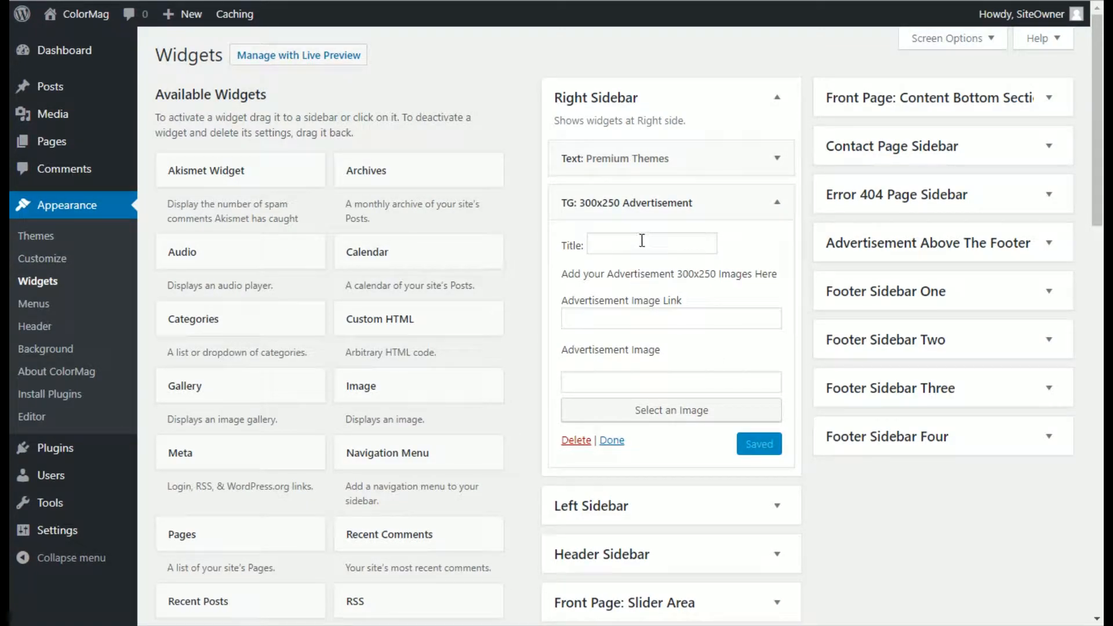
Look over the advertisement widget's image link and image fields, and remove the widget from the Right Sidebar
{"action": "left_click", "coordinate": [658, 313]}
{"action": "left_click", "coordinate": [676, 382]}
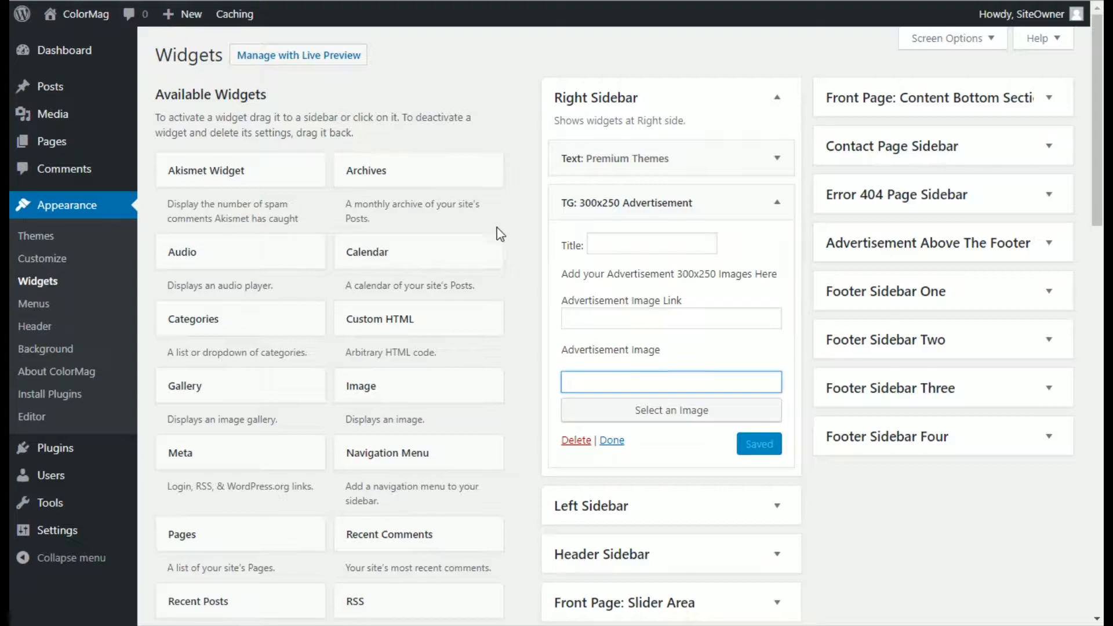
{"action": "left_click_drag", "start_coordinate": [642, 200], "coordinate": [294, 167]}
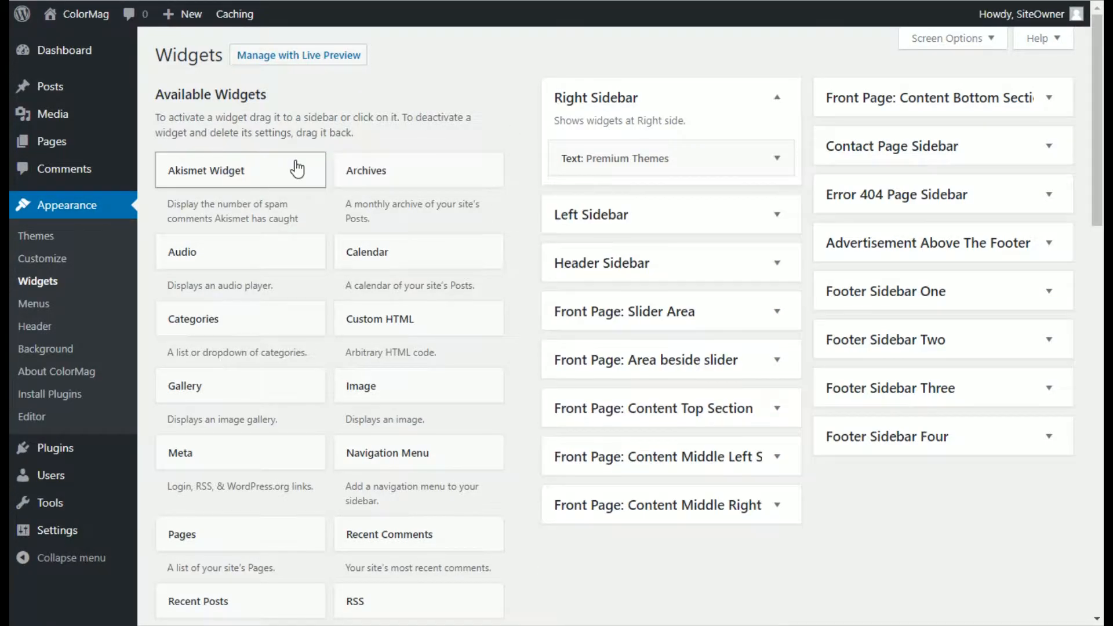
Place the TG: 300x250 Advertisement widget in the Left Sidebar
{"action": "scroll", "coordinate": [516, 365], "scroll_direction": "down", "scroll_amount": 7}
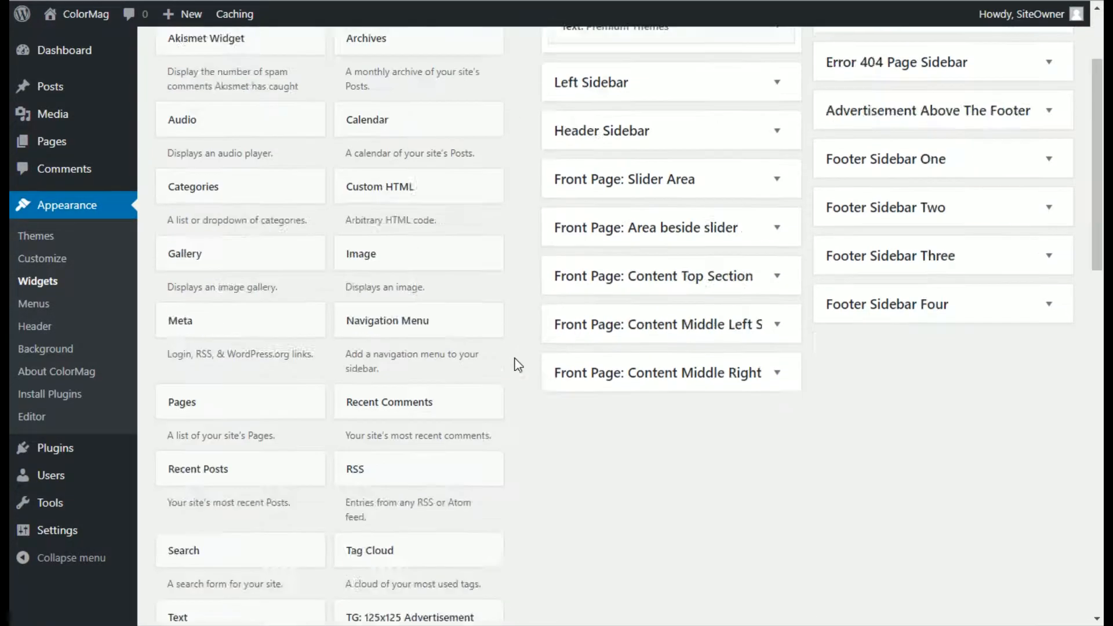
{"action": "left_click_drag", "start_coordinate": [246, 484], "coordinate": [655, 238]}
{"action": "scroll", "coordinate": [746, 255], "scroll_direction": "up", "scroll_amount": 7}
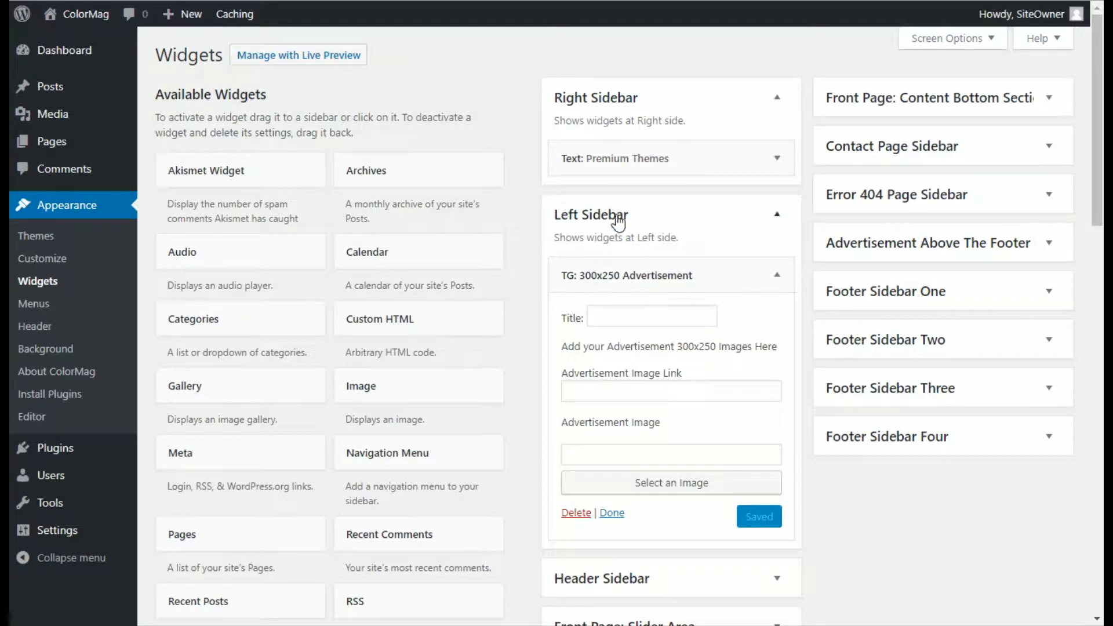
Move the TG: 300x250 Advertisement widget from the Left Sidebar to the Right Sidebar, below the Premium Themes text widget
{"action": "mouse_move", "coordinate": [624, 281]}
{"action": "left_mouse_down"}
{"action": "mouse_move", "coordinate": [634, 176]}
{"action": "mouse_move", "coordinate": [622, 282]}
{"action": "left_mouse_up"}
{"action": "left_click", "coordinate": [646, 201]}
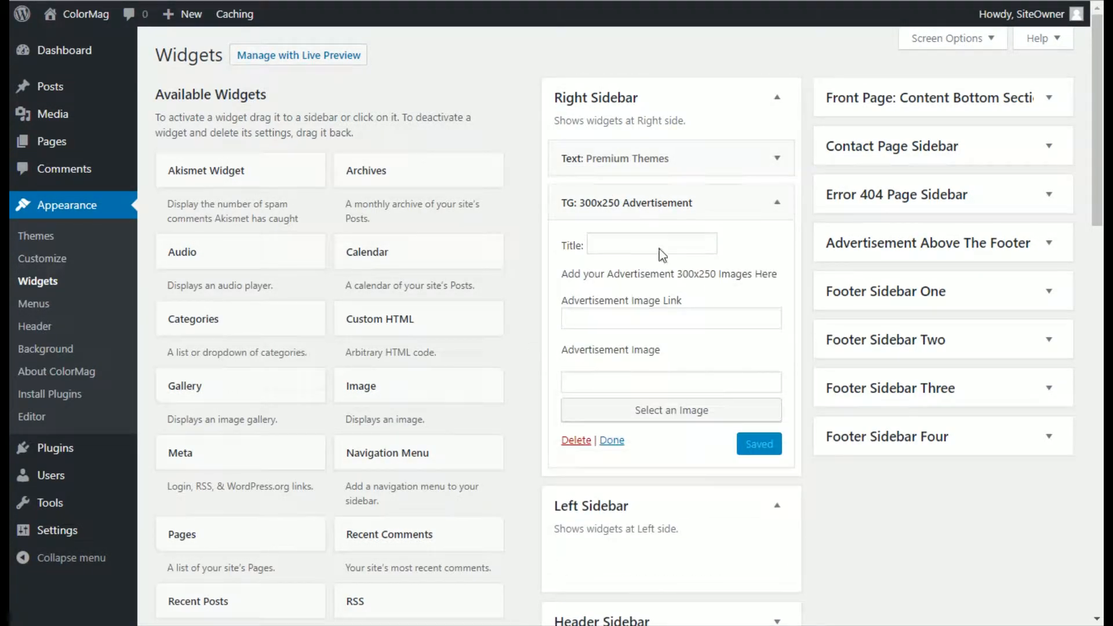
{"action": "scroll", "coordinate": [678, 313], "scroll_direction": "down", "scroll_amount": 3}
{"action": "scroll", "coordinate": [679, 303], "scroll_direction": "up", "scroll_amount": 3}
Enter Ads as the advertisement widget's title, look at its image link and image fields, and remove the widget from the Right Sidebar
{"action": "left_click", "coordinate": [641, 244]}
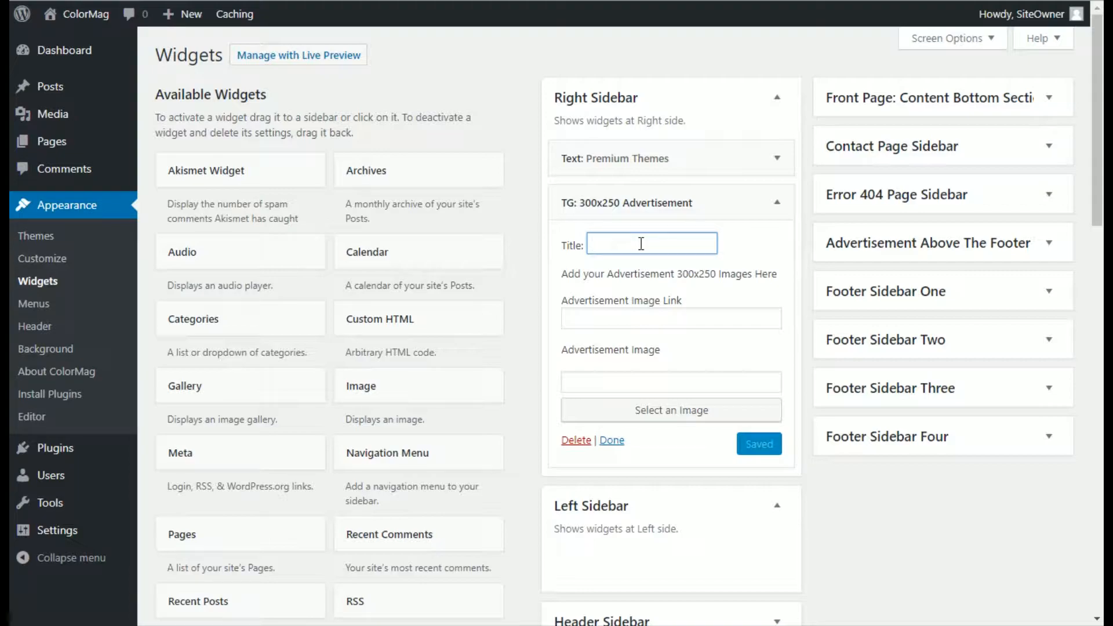
{"action": "type", "text": "Ad"}
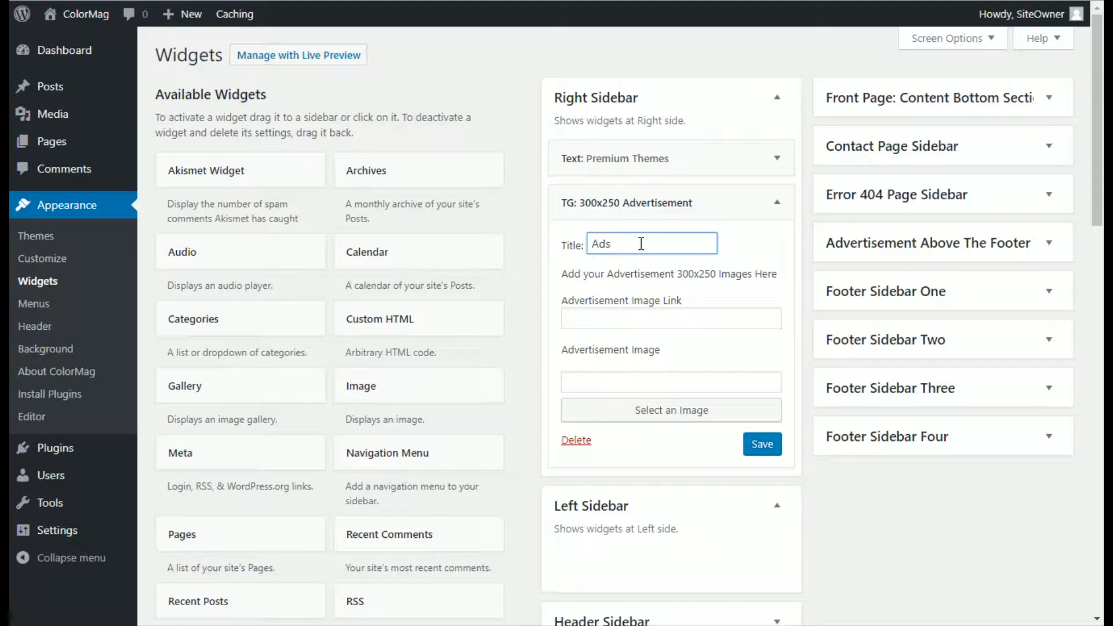
{"action": "type", "text": "s"}
{"action": "left_click", "coordinate": [701, 314]}
{"action": "left_click", "coordinate": [720, 390]}
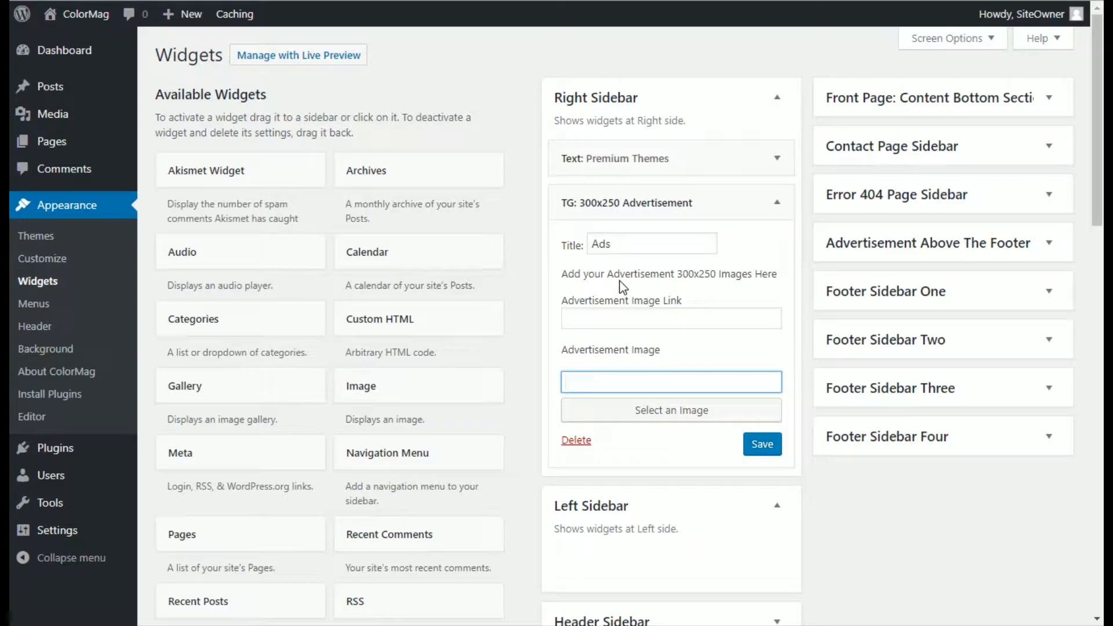
{"action": "left_click_drag", "start_coordinate": [676, 202], "coordinate": [219, 261]}
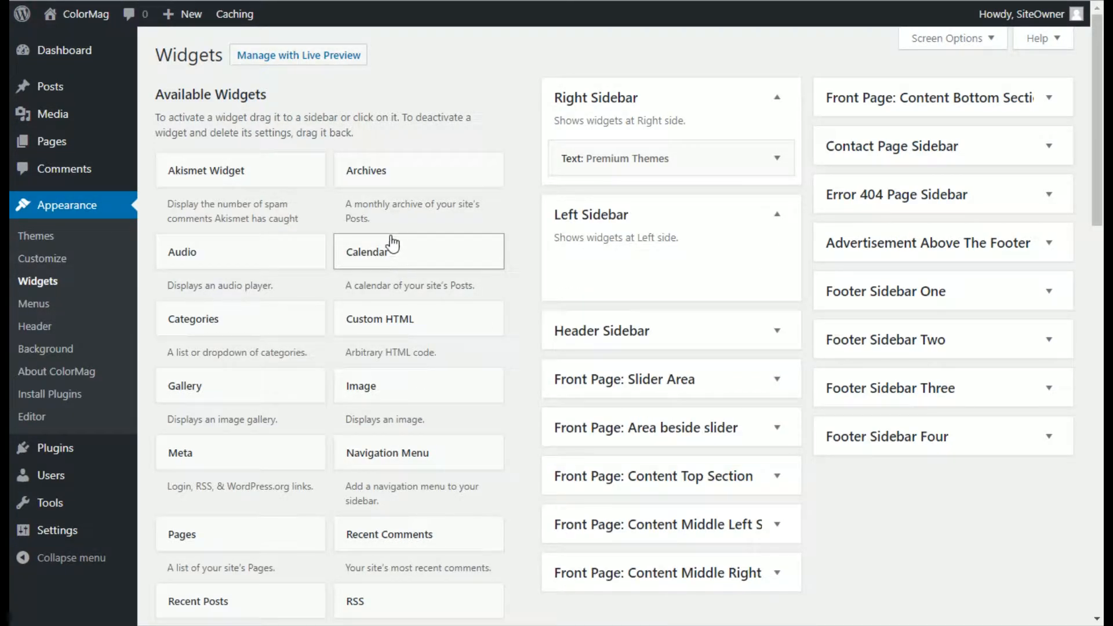
Place the Calendar widget in the Right Sidebar above the Premium Themes text widget and check it on the site's front page
{"action": "left_click_drag", "start_coordinate": [392, 244], "coordinate": [630, 179]}
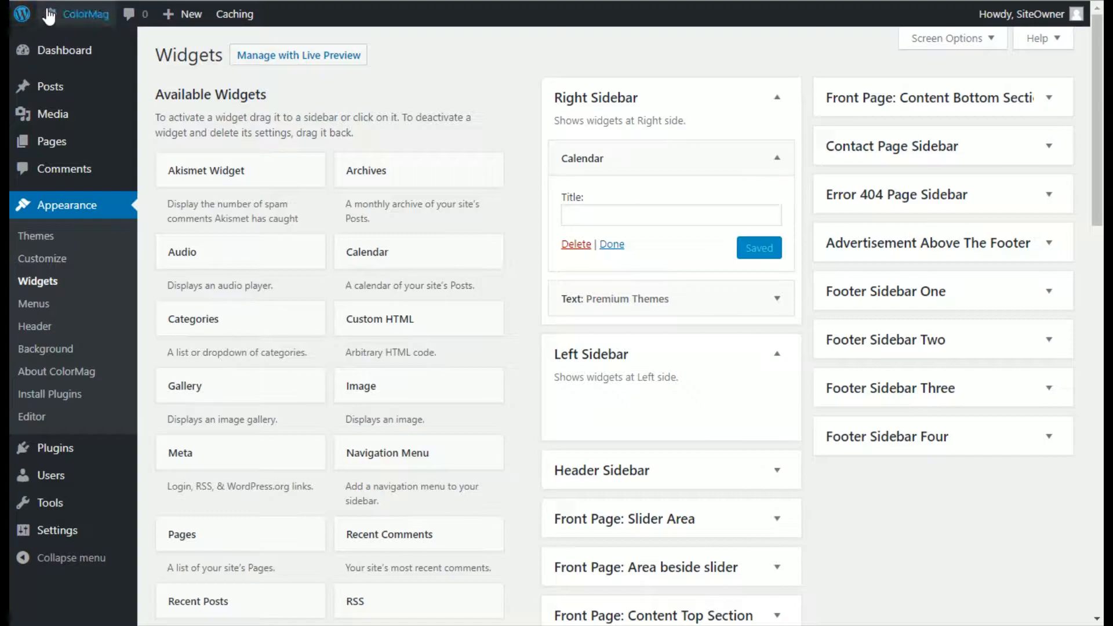
{"action": "mouse_move", "coordinate": [53, 22]}
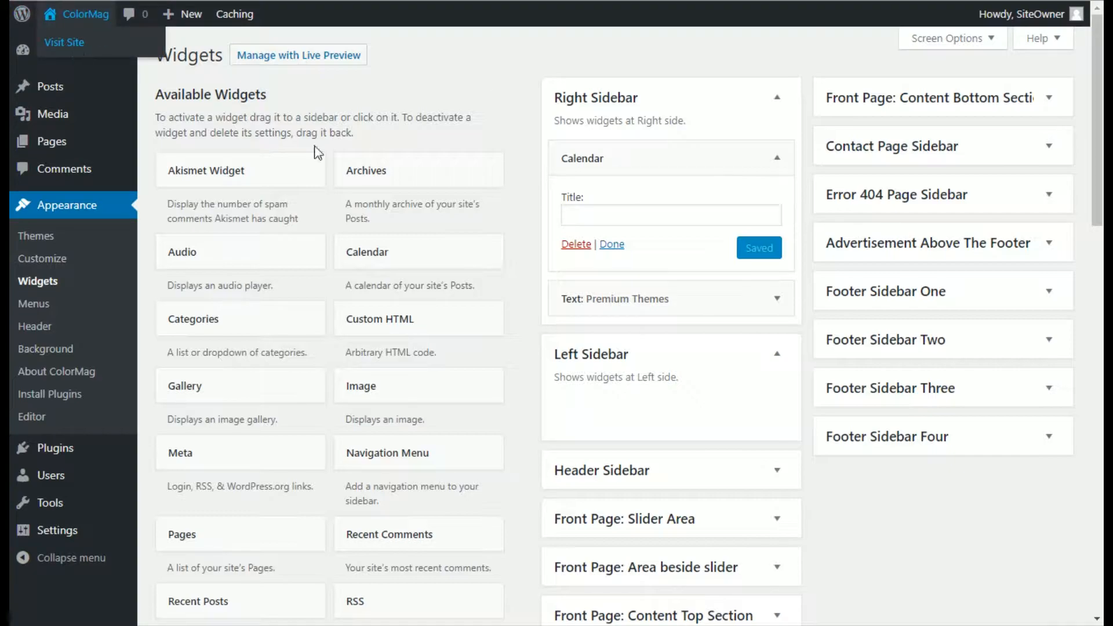
{"action": "left_click", "coordinate": [64, 43]}
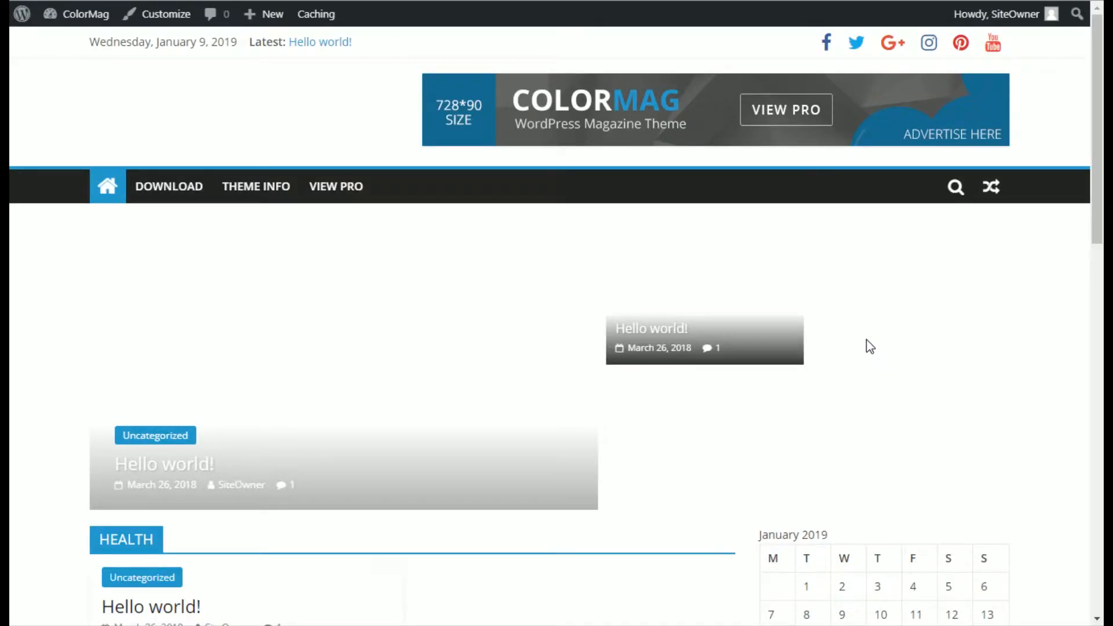
{"action": "scroll", "coordinate": [870, 348], "scroll_direction": "down", "scroll_amount": 4}
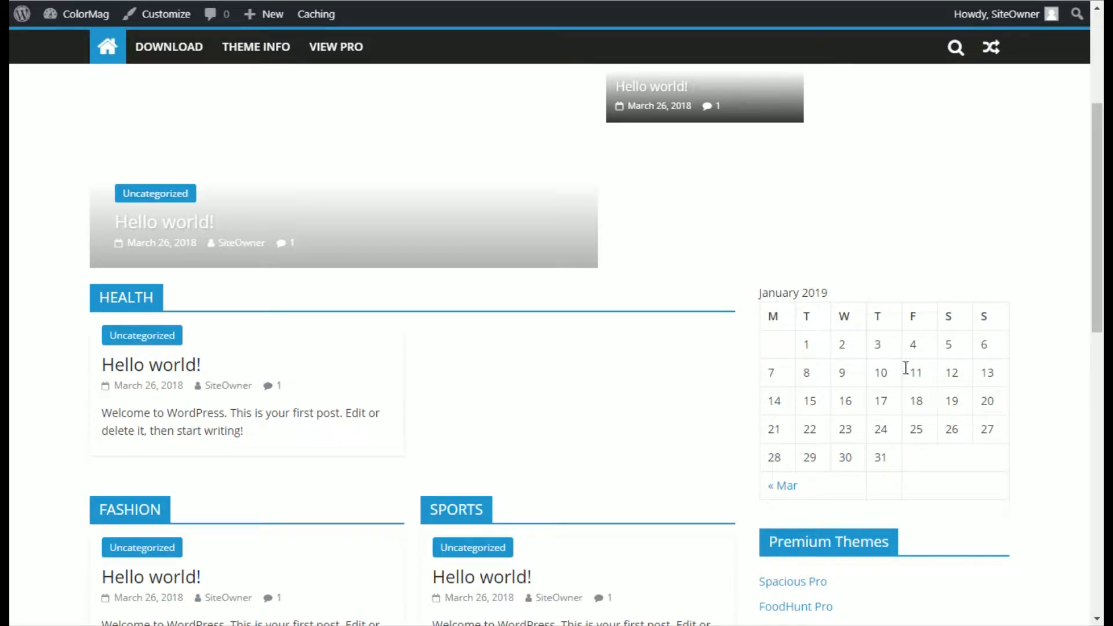
Return to the Widgets page and remove the Calendar widget from the Right Sidebar
{"action": "key", "text": "alt+Left"}
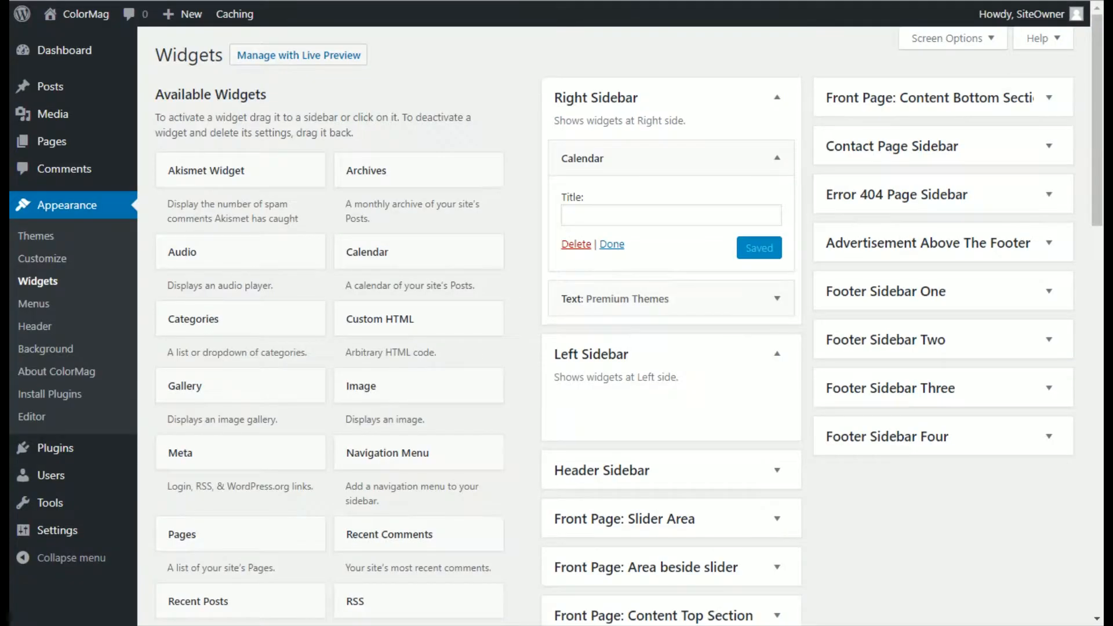
{"action": "left_click_drag", "start_coordinate": [641, 155], "coordinate": [271, 167]}
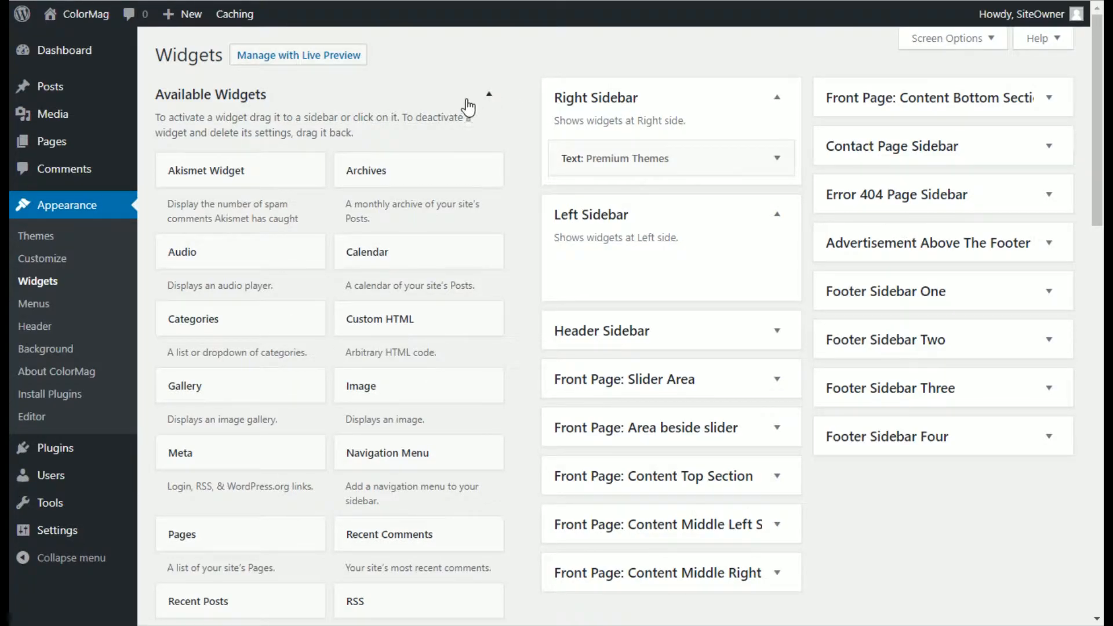
Delete the inactive ColorNews theme from the installed themes
{"action": "left_click", "coordinate": [70, 208]}
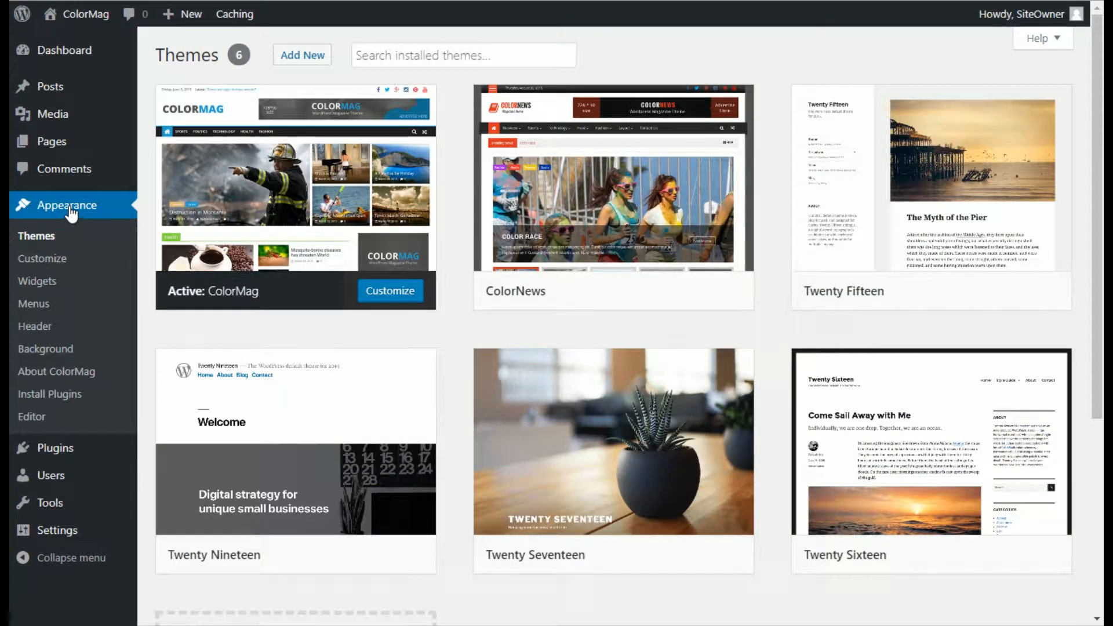
{"action": "mouse_move", "coordinate": [571, 207]}
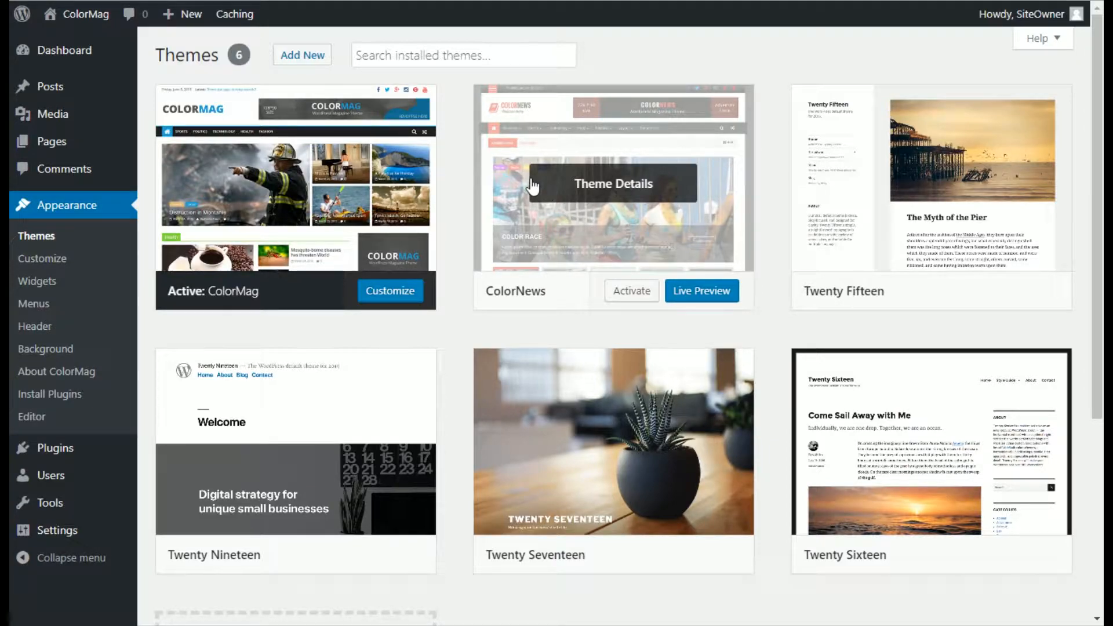
{"action": "left_click", "coordinate": [614, 184]}
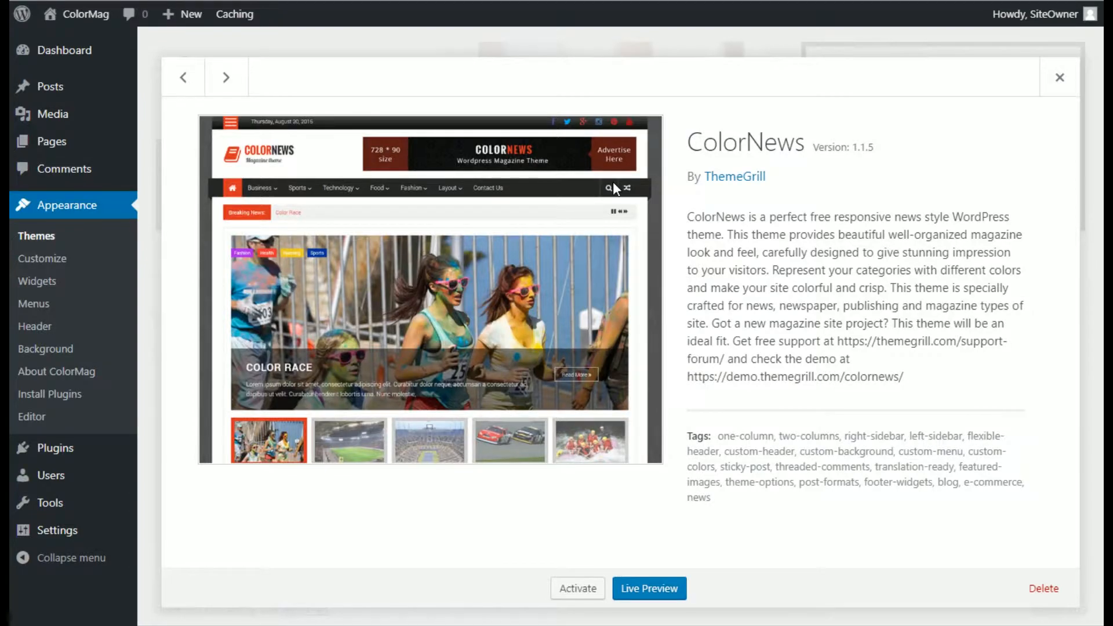
{"action": "left_click", "coordinate": [1042, 598]}
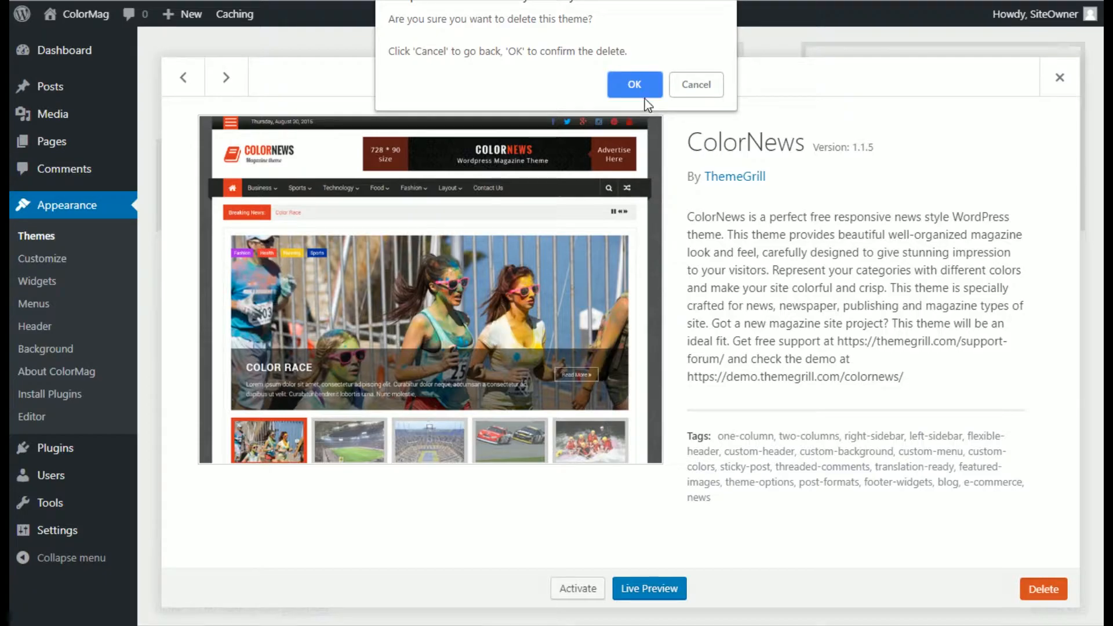
{"action": "left_click", "coordinate": [634, 86]}
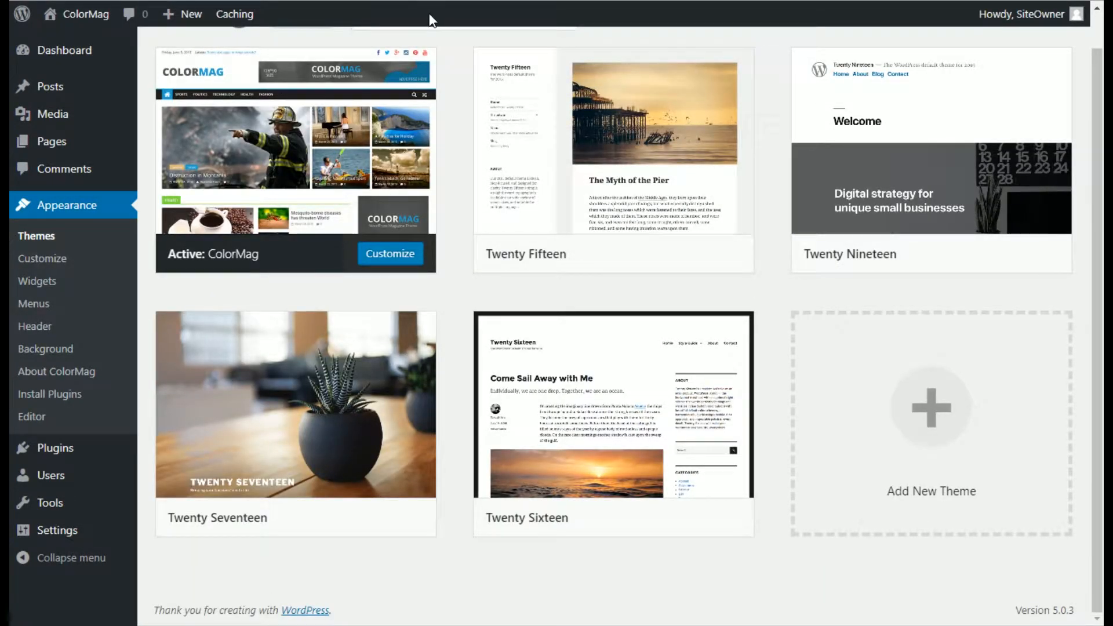
Look at the active ColorMag theme's details and activate the Twenty Fifteen theme in its place
{"action": "left_click", "coordinate": [367, 239]}
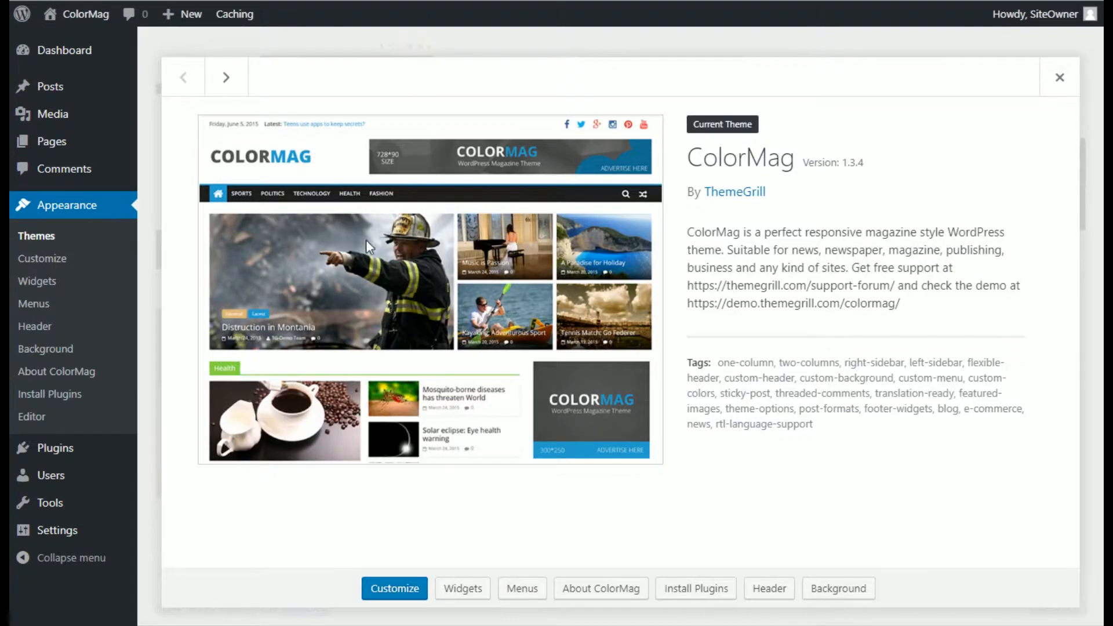
{"action": "left_click", "coordinate": [1059, 80]}
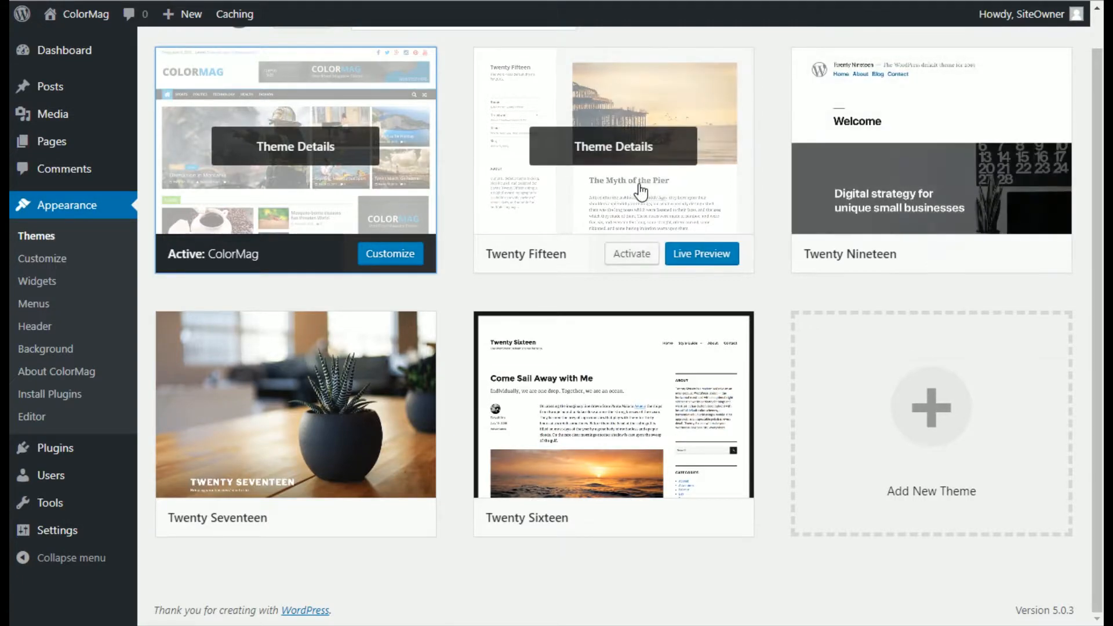
{"action": "left_click", "coordinate": [632, 255]}
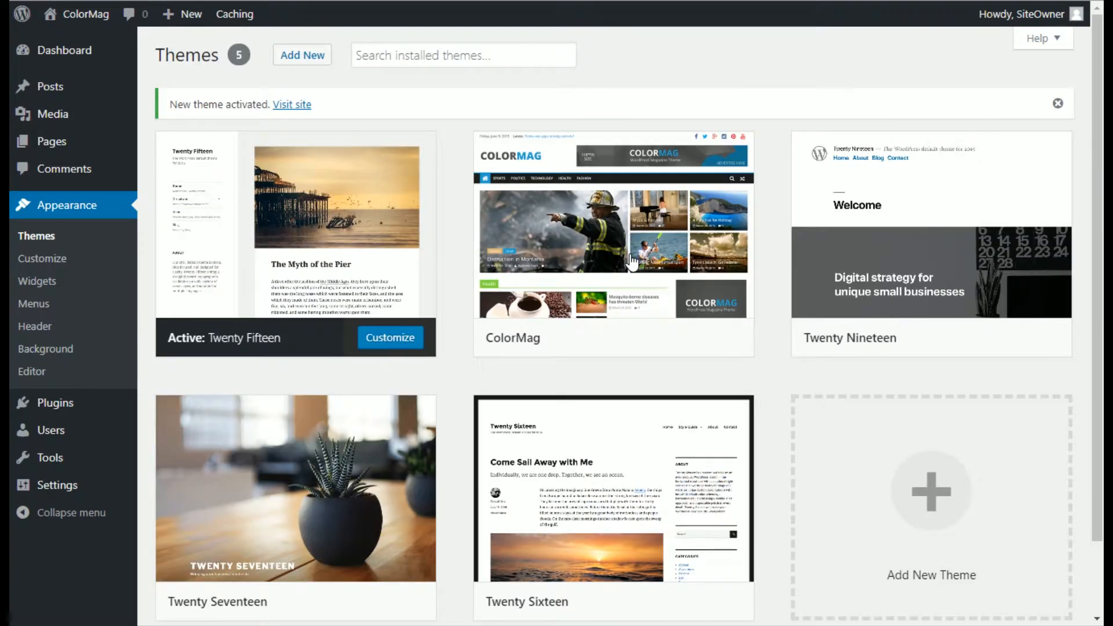
Look for the delete option in the inactive ColorMag theme's details, close them without deleting, and reactivate ColorMag
{"action": "left_click", "coordinate": [609, 234]}
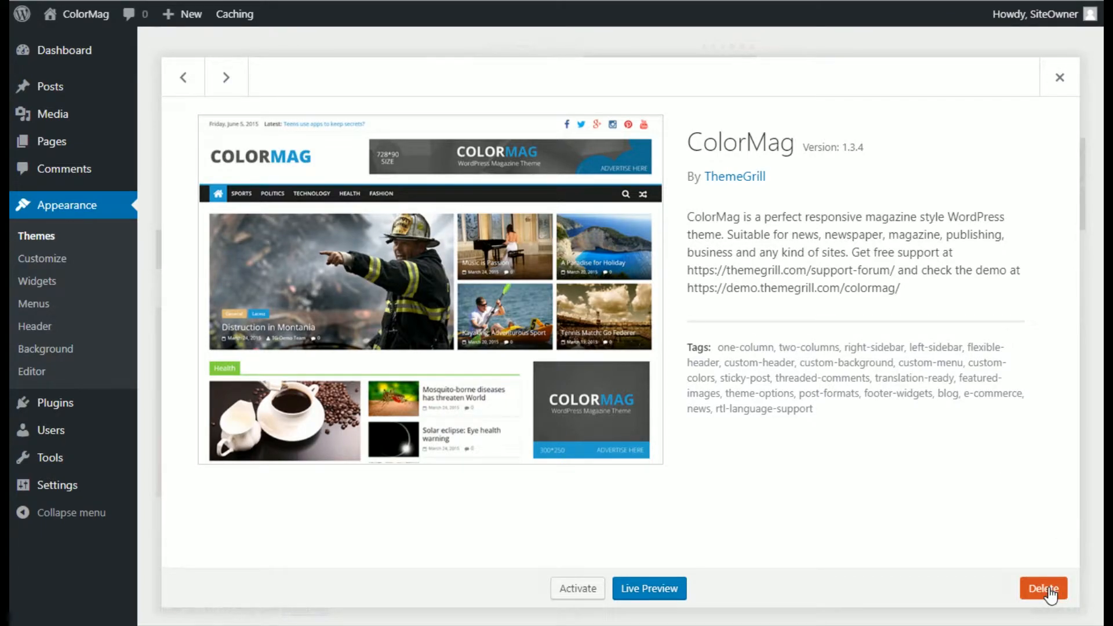
{"action": "left_click", "coordinate": [1060, 78]}
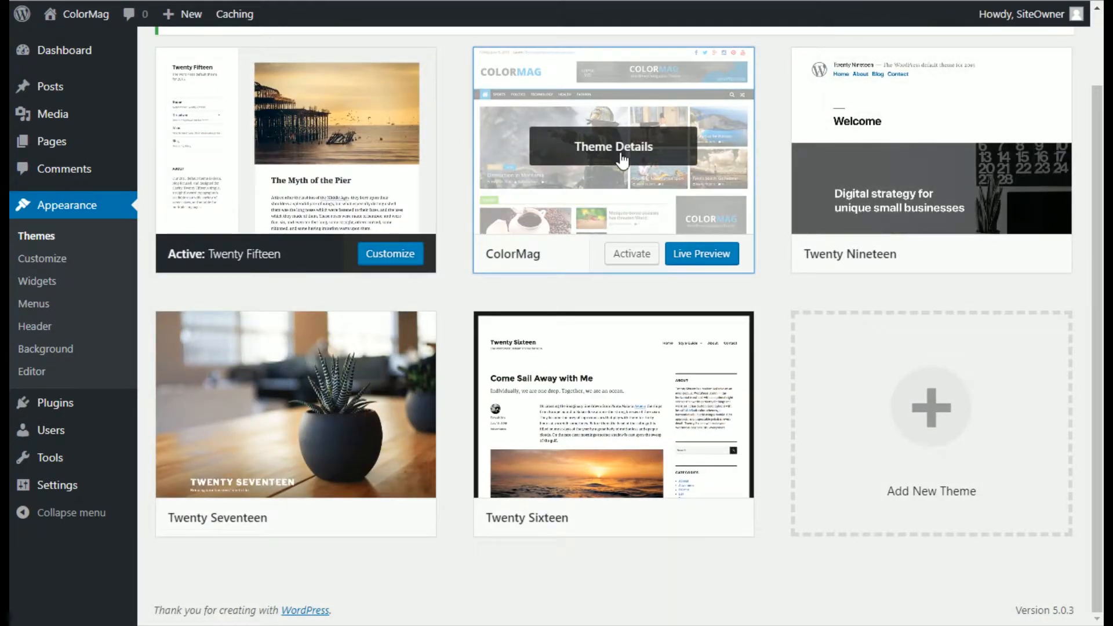
{"action": "left_click", "coordinate": [630, 255]}
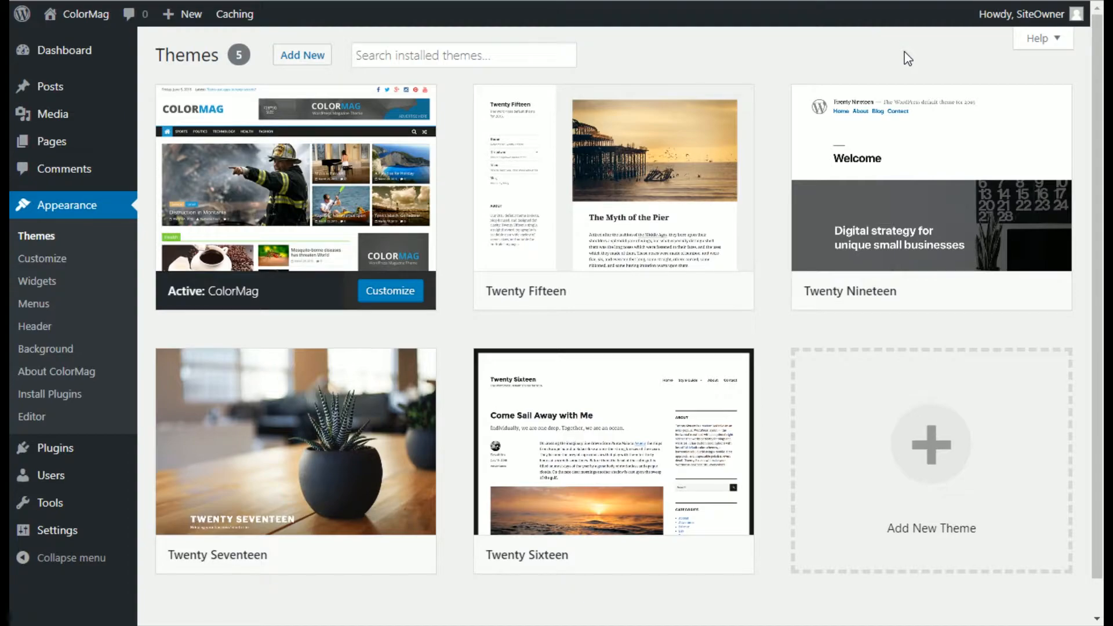